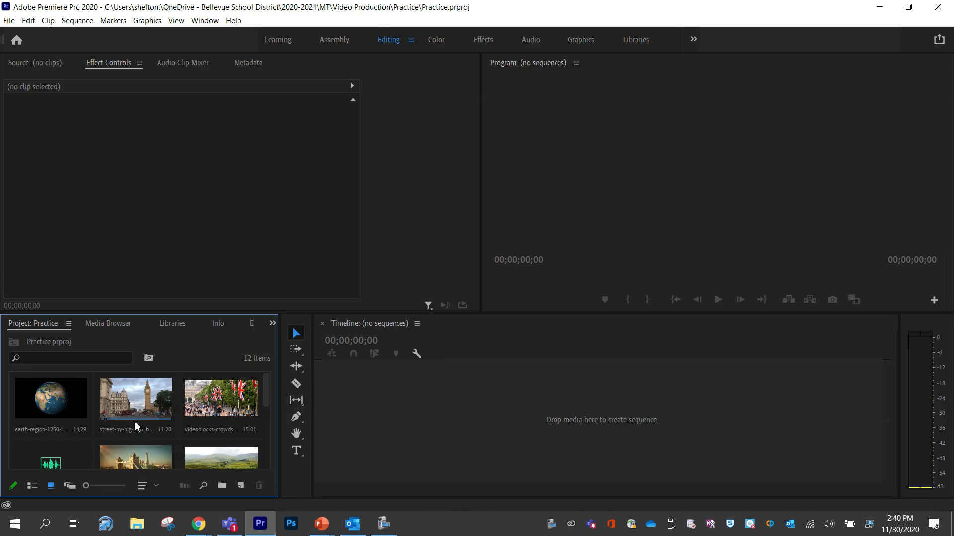
Create a sequence from the street-by-big-ben clip by placing it in the empty timeline.
scroll(133, 428, down, 2)
scroll(119, 436, up, 2)
scroll(35, 444, down, 2)
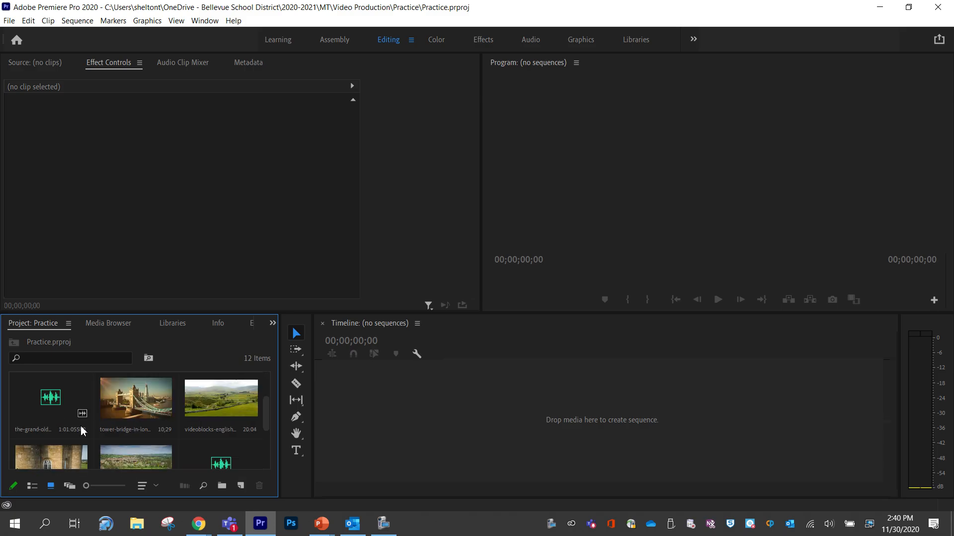
scroll(82, 400, up, 2)
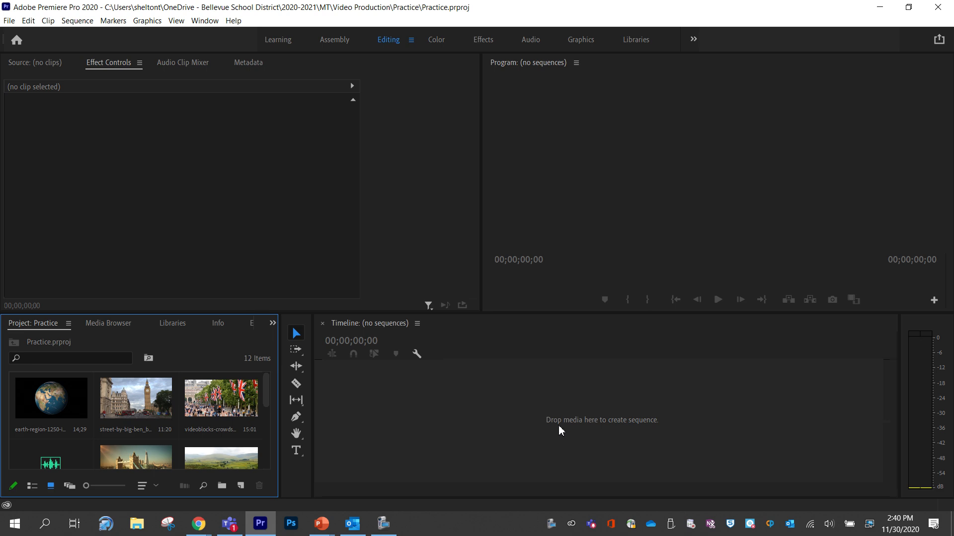
click(146, 402)
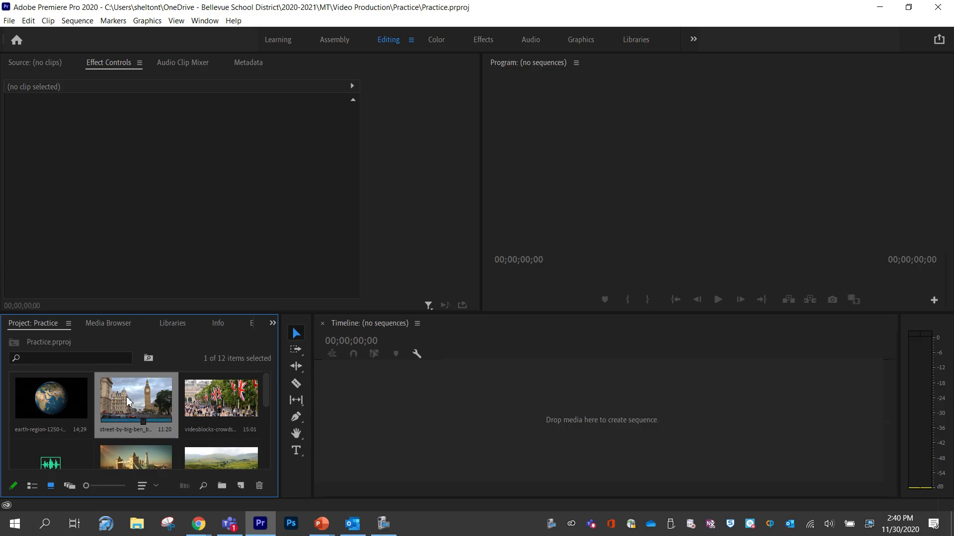
drag(128, 402, 496, 413)
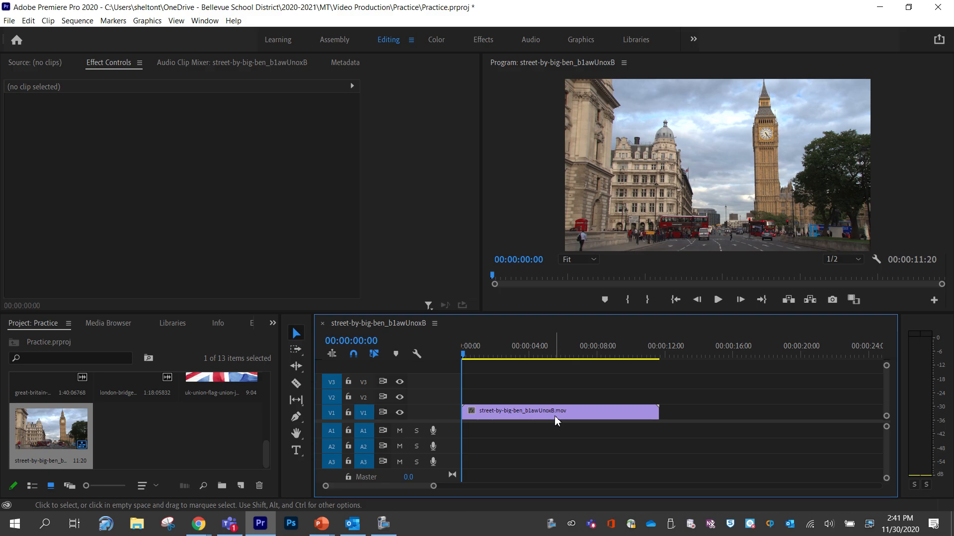
scroll(190, 418, up, 2)
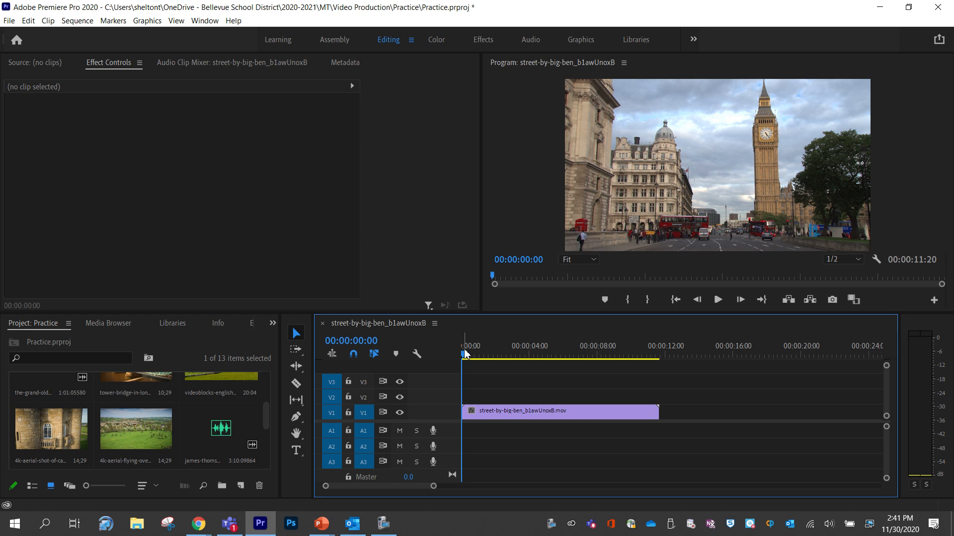
Trim both ends of the Big Ben clip inward and extend them back to the full clip length.
drag(463, 412, 490, 412)
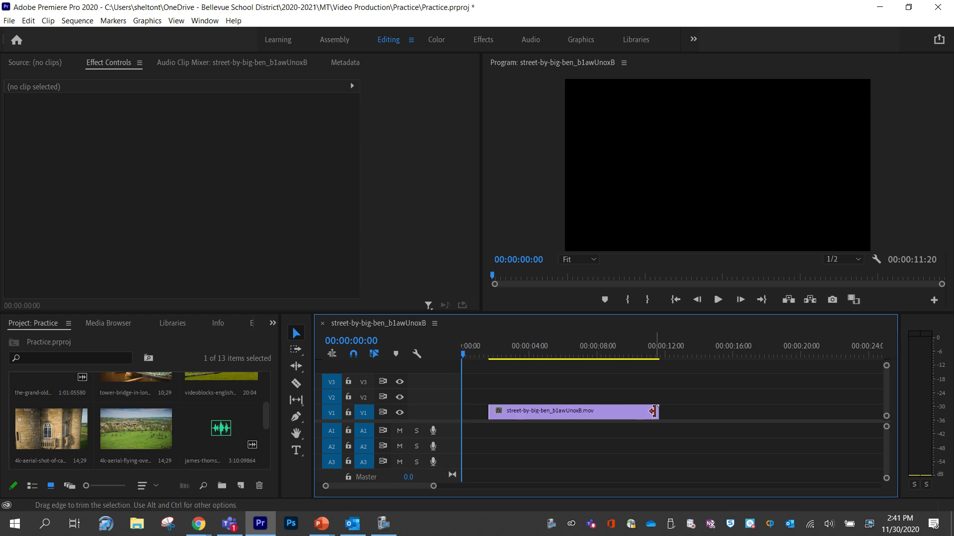
drag(653, 412, 624, 412)
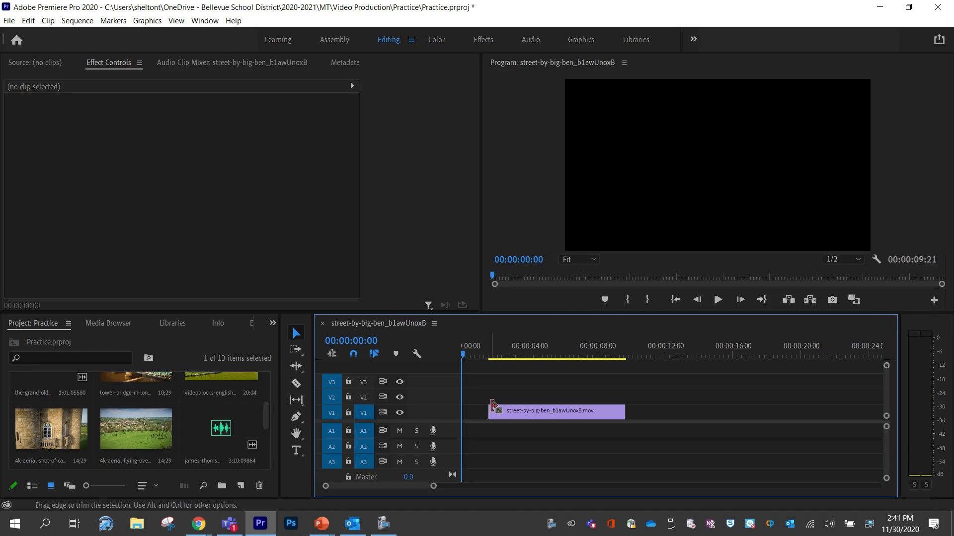
drag(490, 413, 444, 412)
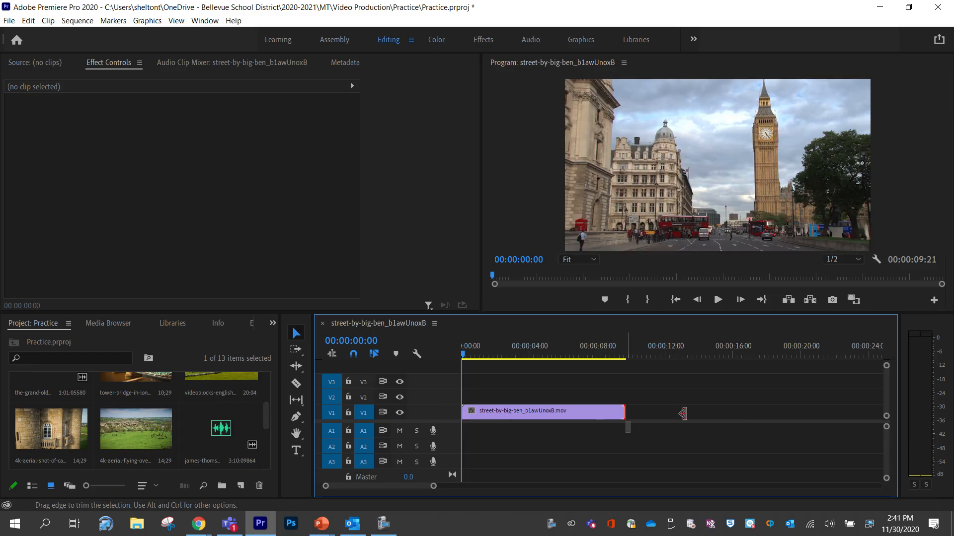
drag(626, 413, 689, 421)
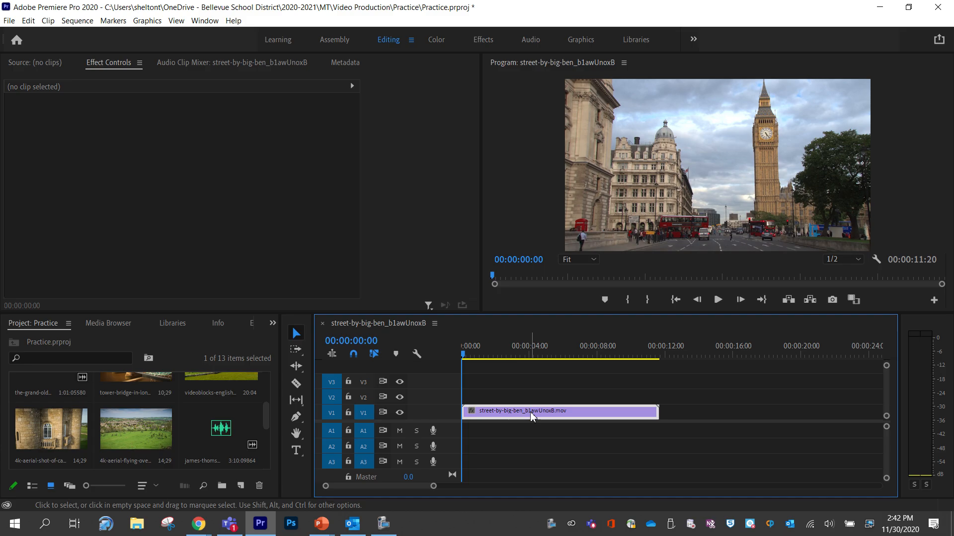
Position the playhead at 00:00:01:12 by scrubbing and stepping frame by frame through the Big Ben clip.
mouse_move(530, 412)
mouse_down()
mouse_move(620, 422)
mouse_move(565, 418)
mouse_move(624, 410)
mouse_move(543, 415)
mouse_move(627, 412)
mouse_move(543, 418)
mouse_up()
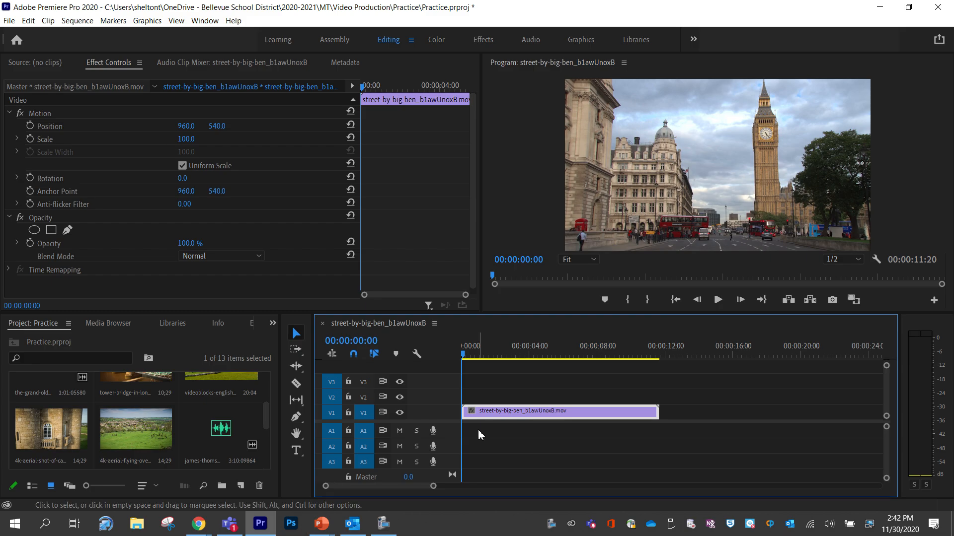
drag(466, 354, 487, 358)
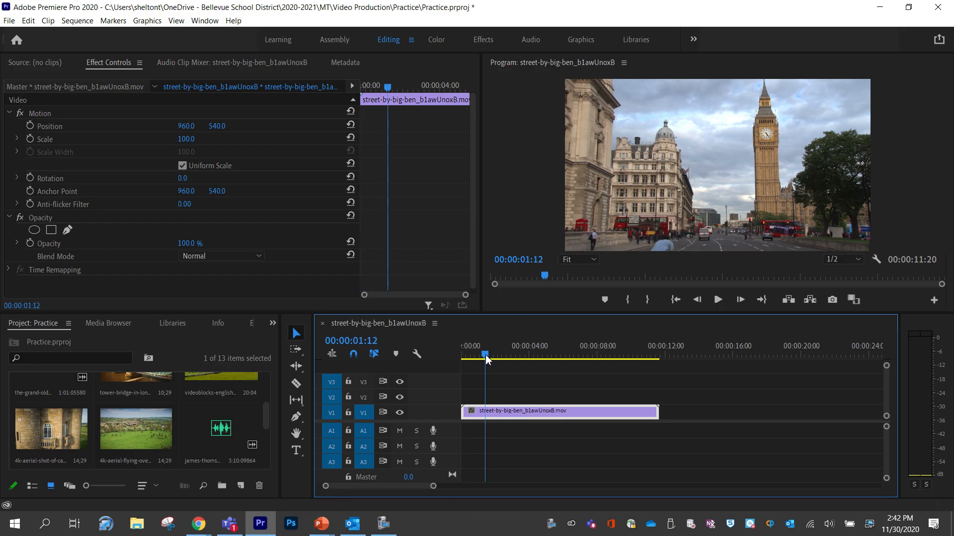
click(491, 403)
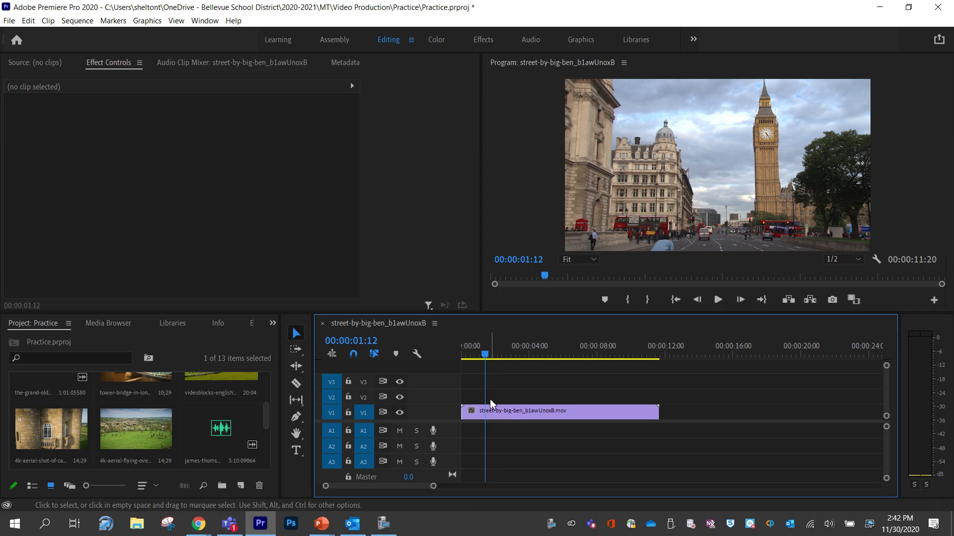
drag(486, 355, 486, 358)
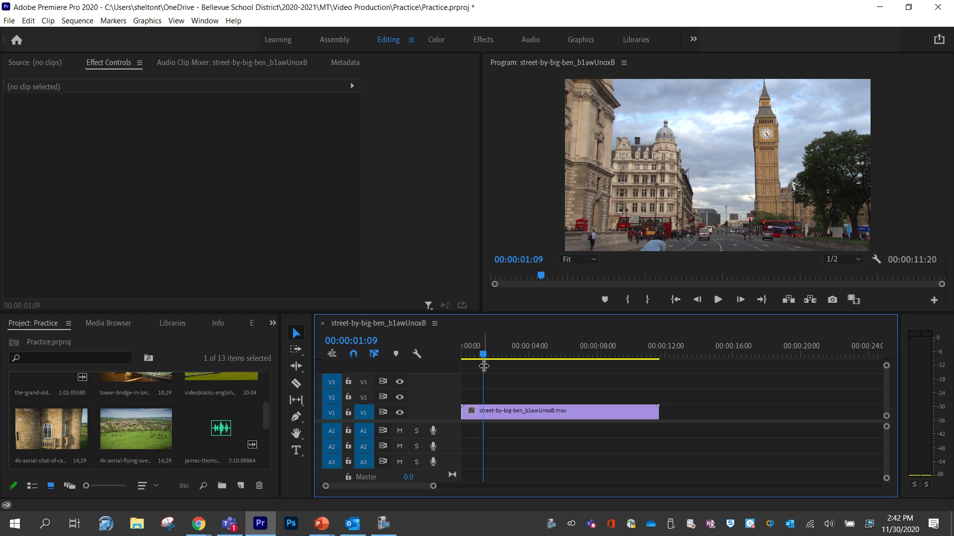
mouse_move(482, 355)
mouse_down()
mouse_move(462, 360)
mouse_move(489, 355)
mouse_up()
key(Left)
key(Left)
key(Left)
key(Left)
key(Left)
key(Left)
key(Left)
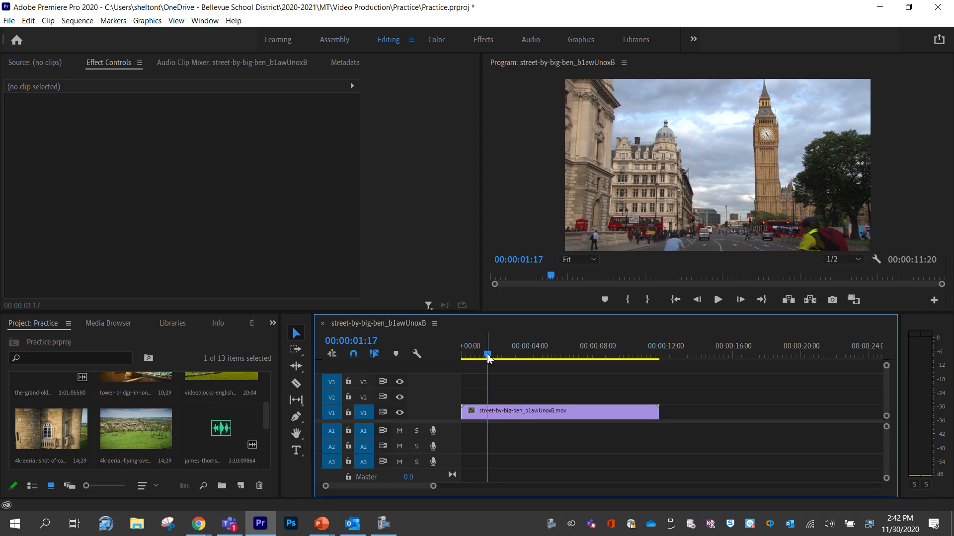
key(Right)
key(Right)
key(Right)
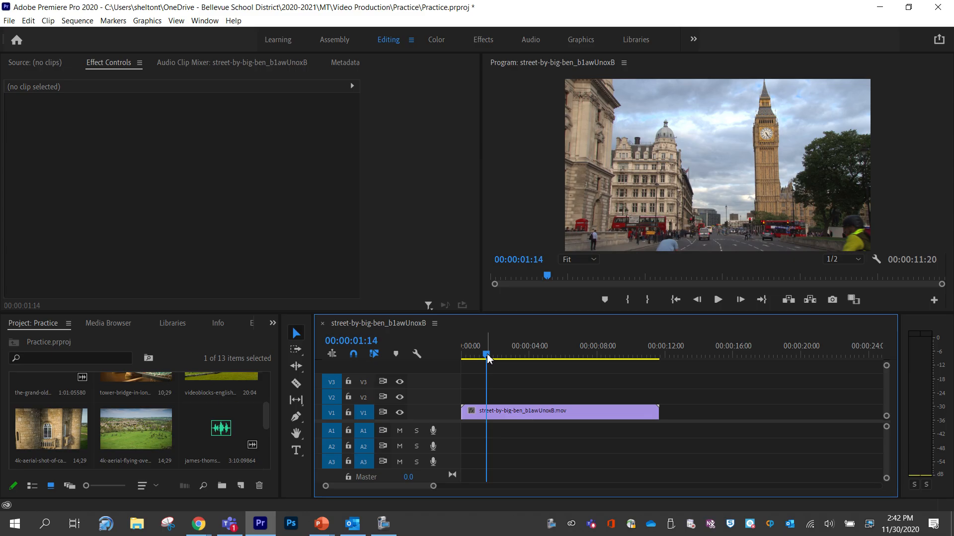
key(Left)
key(Left)
key(Right)
key(Right)
key(Left)
key(Left)
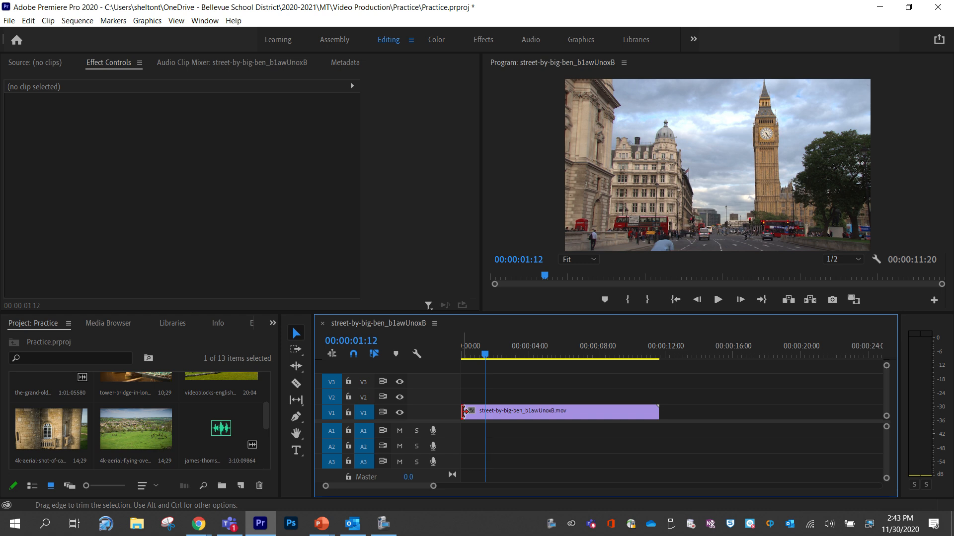
Trim the Big Ben clip's start to the playhead at 00:00:01:12 and delete the gap in front of it.
drag(465, 412, 486, 412)
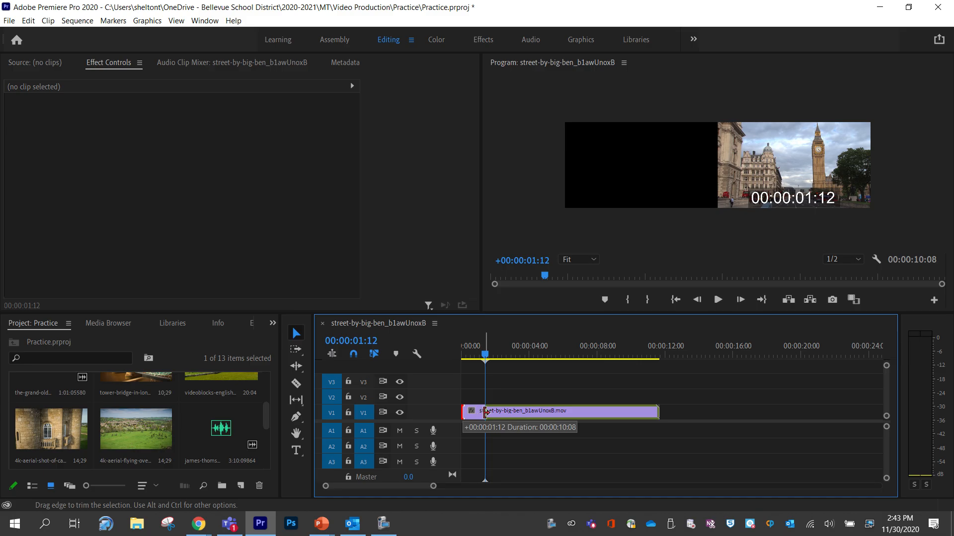
drag(485, 412, 485, 413)
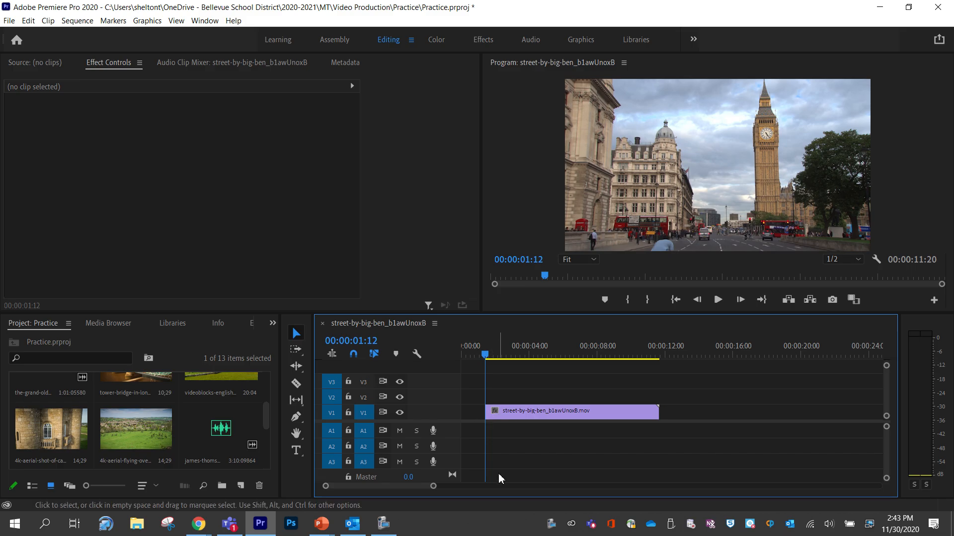
click(479, 411)
drag(482, 358, 469, 355)
drag(479, 357, 475, 353)
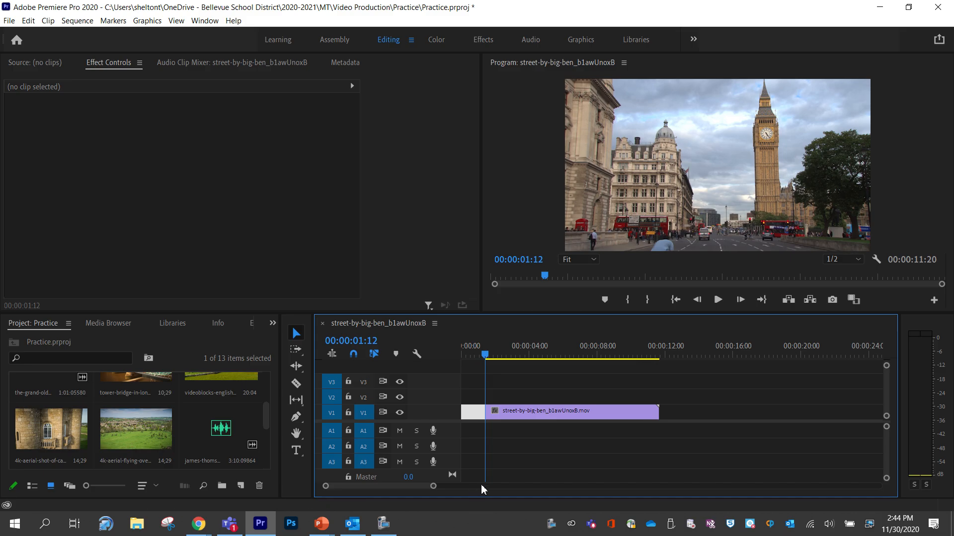
key(Delete)
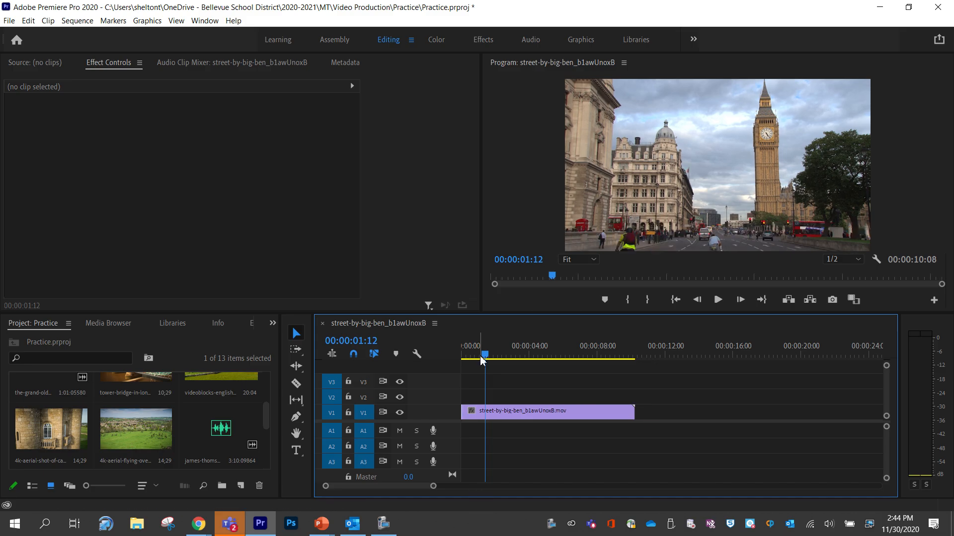
Move the playhead to 00:00:01:20 and undo the gap deletion and the start trim.
mouse_move(485, 354)
mouse_down()
mouse_move(464, 354)
mouse_move(462, 367)
mouse_move(489, 370)
mouse_up()
key(space)
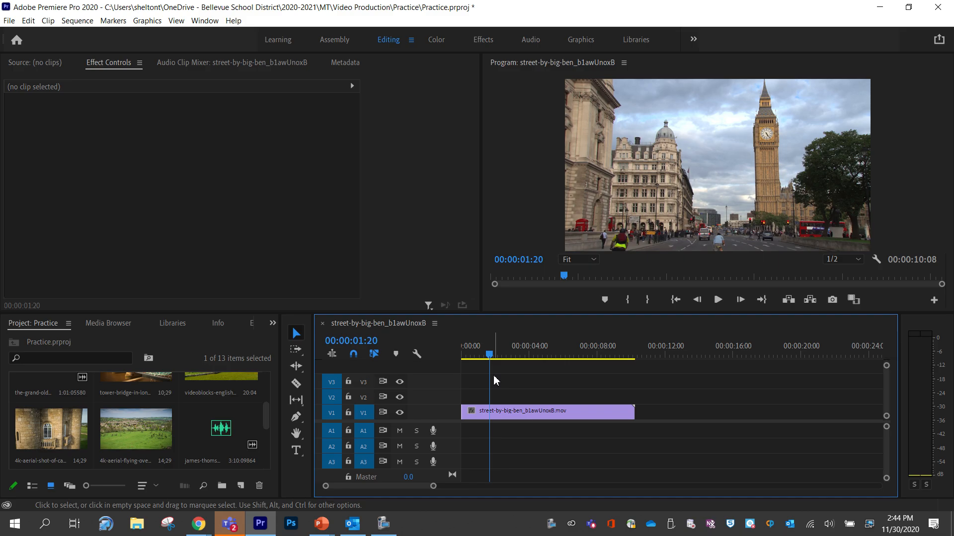
key(ctrl+z)
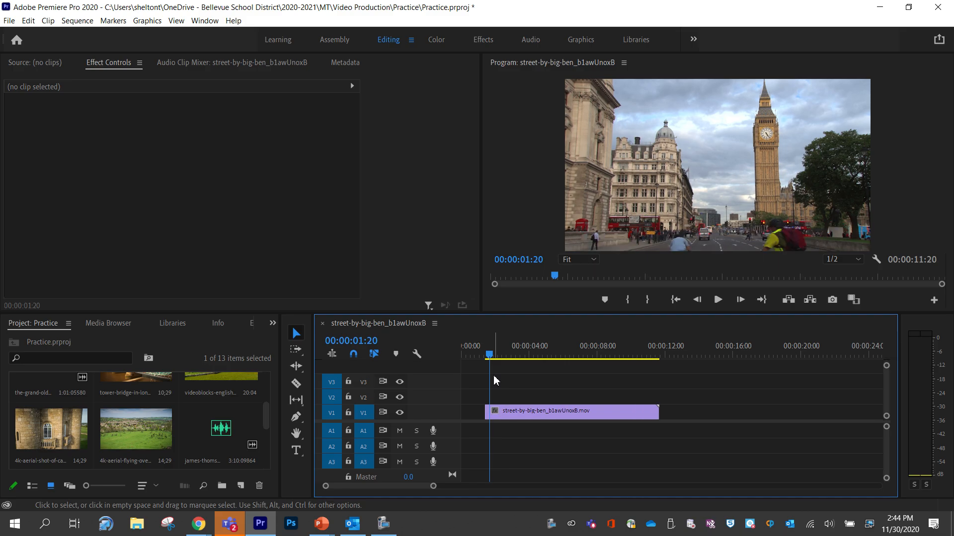
key(ctrl+z)
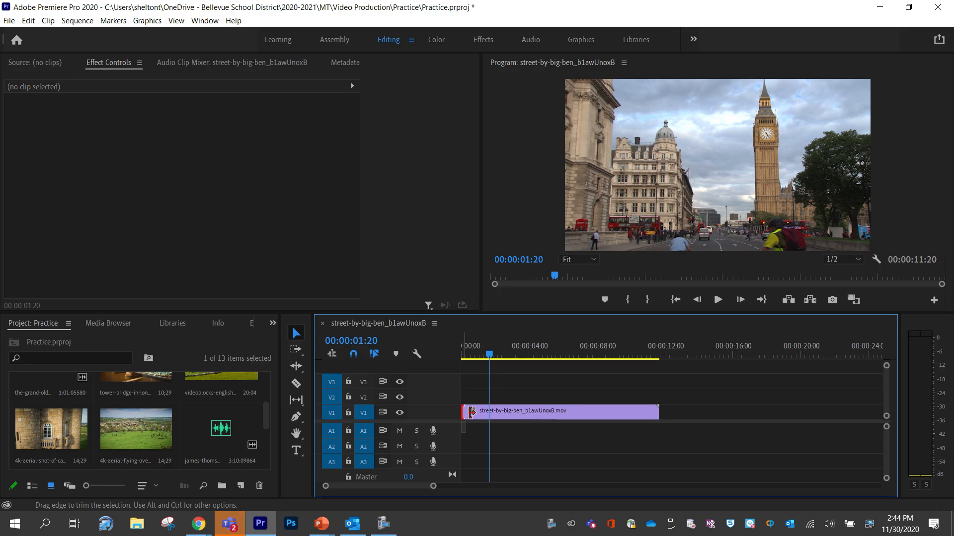
Trim the Big Ben clip's start to 00:00:01:20 and its end to 00:00:09:15, using the playhead as the guide.
drag(463, 413, 490, 416)
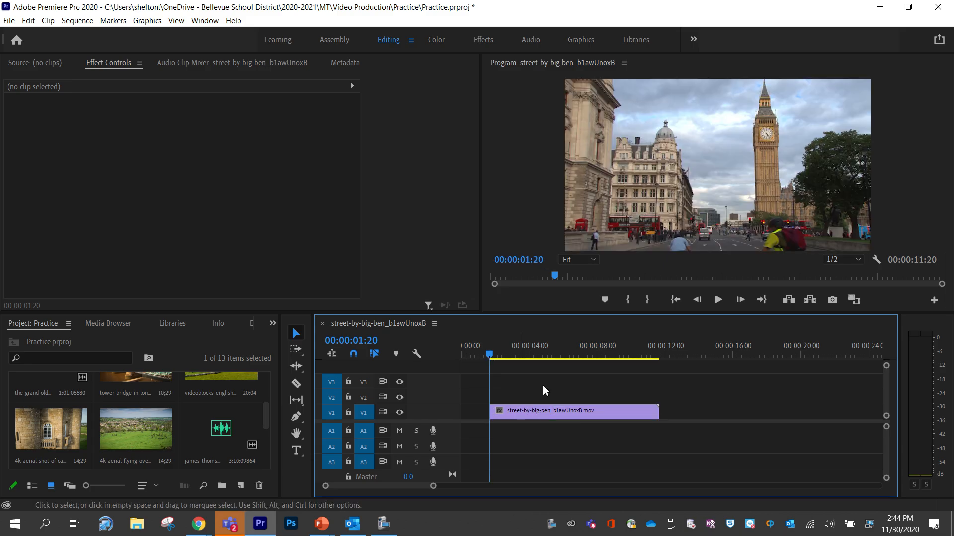
click(641, 353)
drag(640, 351, 625, 353)
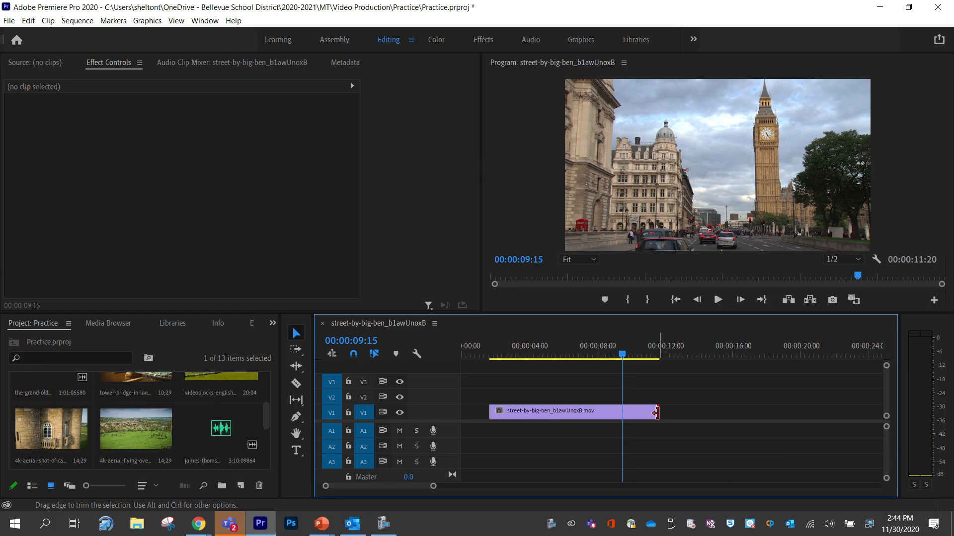
drag(656, 413, 621, 416)
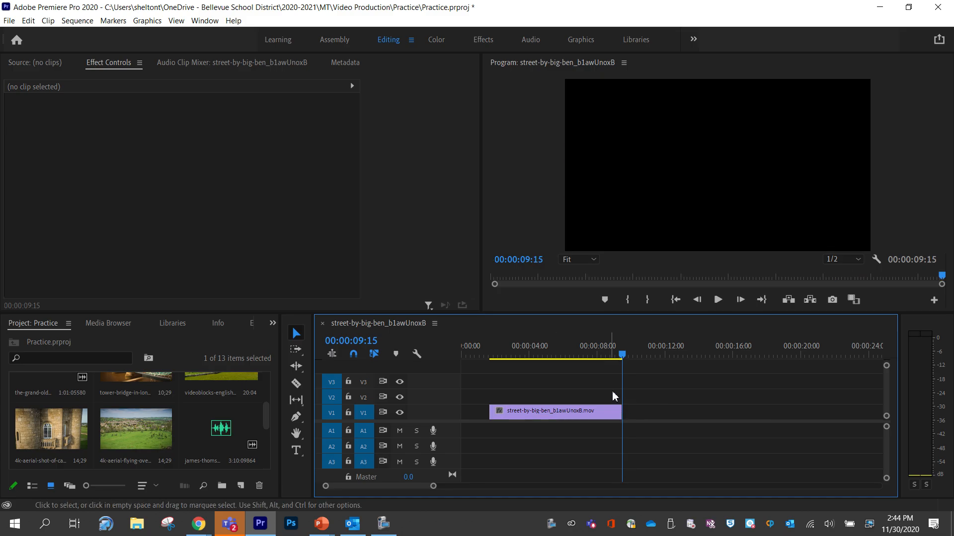
Move the trimmed clip to the beginning of the sequence and return the playhead to 00:00:00:00.
drag(622, 361, 612, 359)
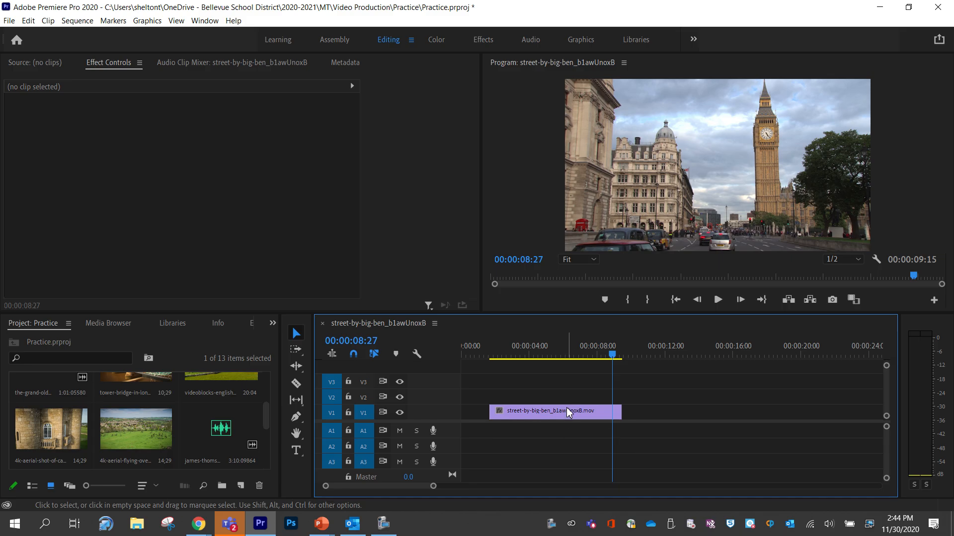
drag(551, 412, 518, 417)
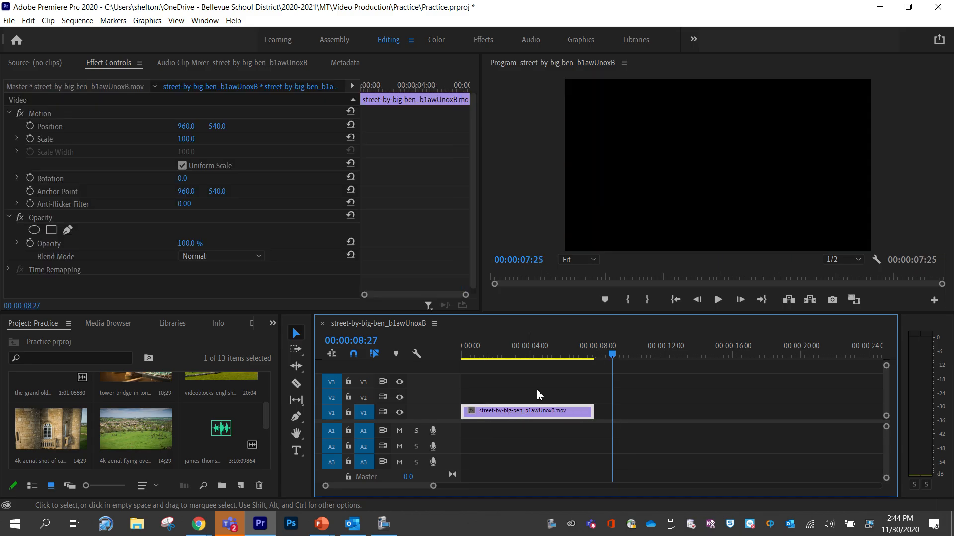
drag(613, 356, 552, 361)
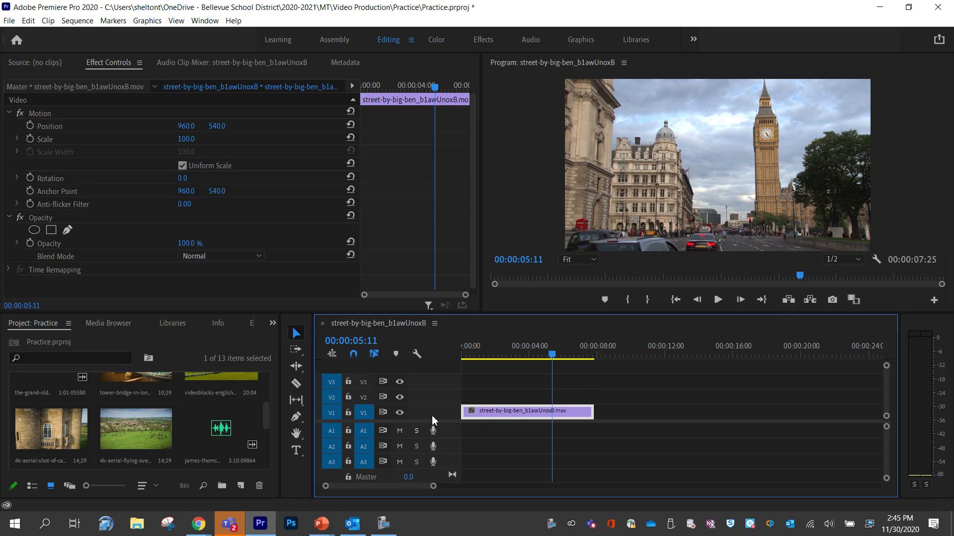
drag(498, 356, 454, 376)
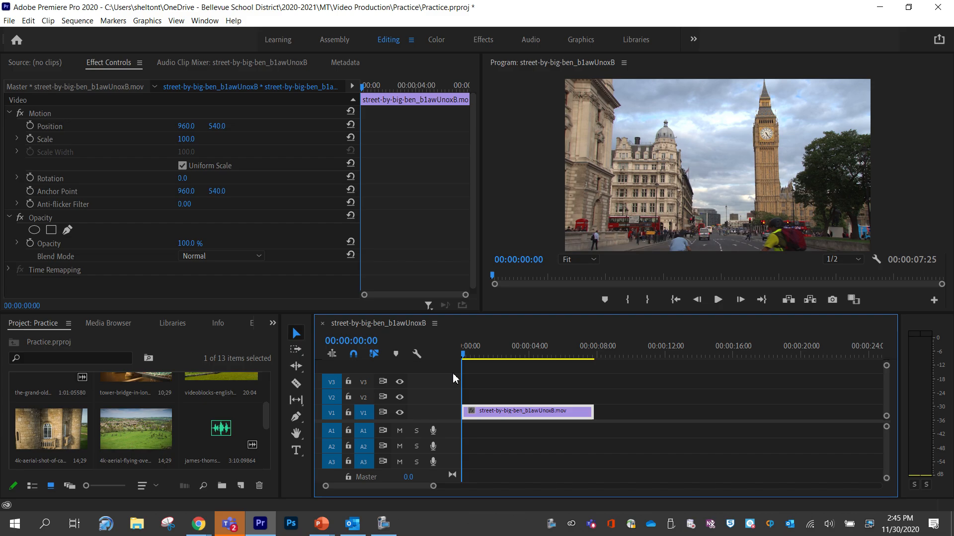
Try to extend the clip's start and end outward, with the end at 00:00:10:00, and undo the end extension.
click(494, 403)
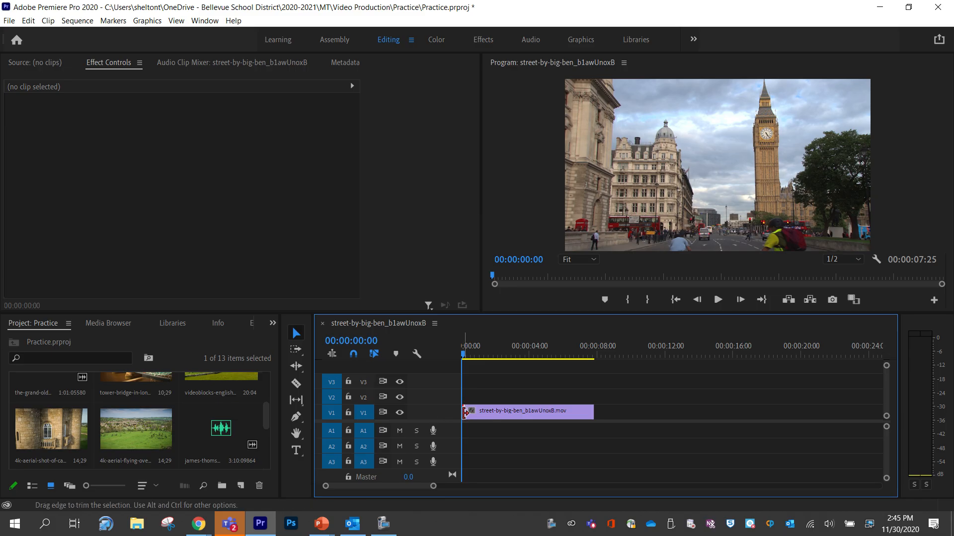
drag(465, 413, 431, 411)
drag(600, 412, 645, 409)
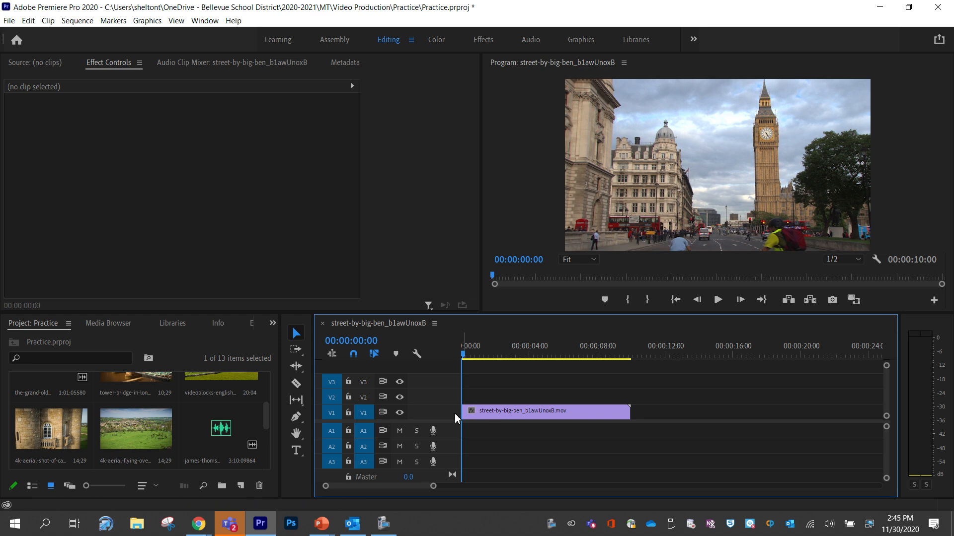
key(ctrl+z)
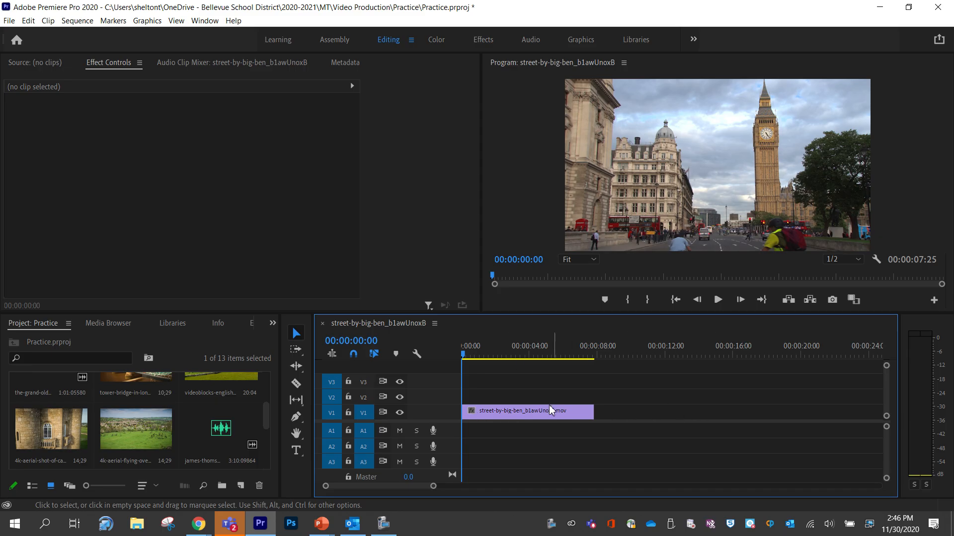
Shift the clip along V1 so it ends at 00:00:11:10 and extend its start back to 00:00:01:25.
drag(504, 413, 566, 422)
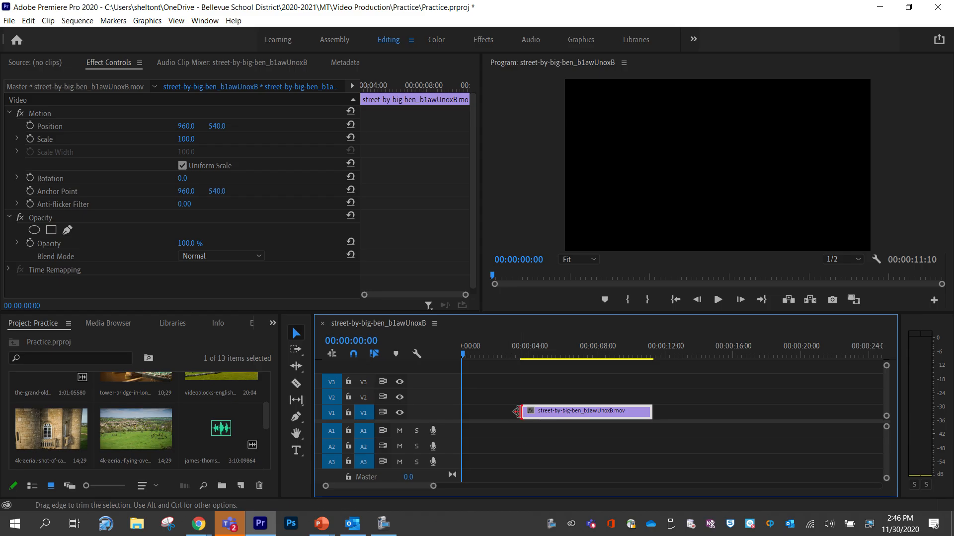
drag(516, 412, 493, 412)
click(493, 348)
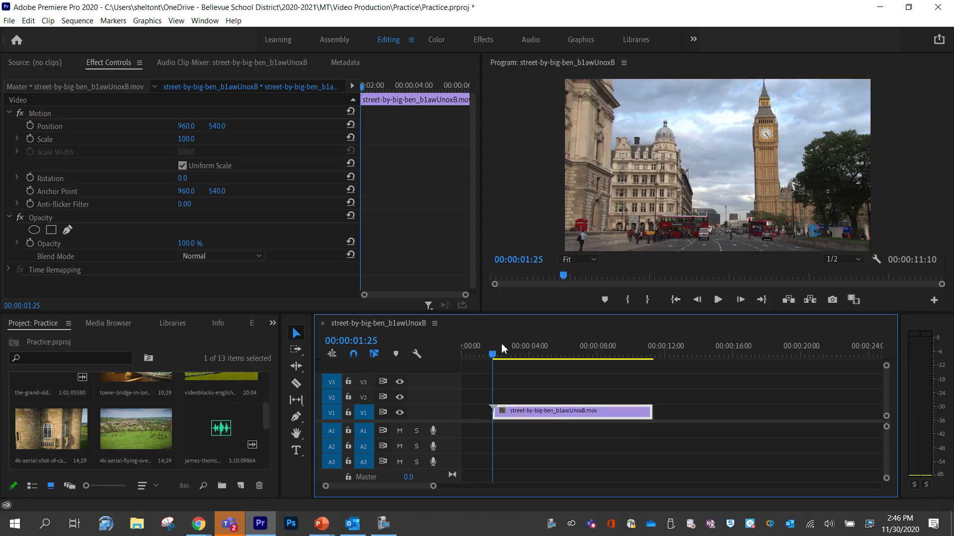
Trim the Big Ben clip's start to 00:00:02:23 using the playhead as guide, and its end to 00:00:06:20.
drag(503, 348, 507, 348)
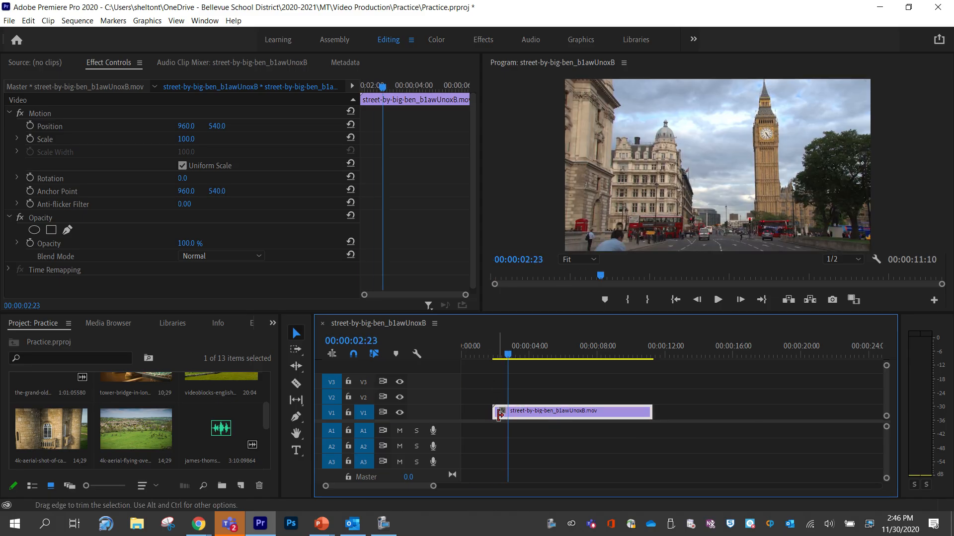
drag(499, 414, 508, 414)
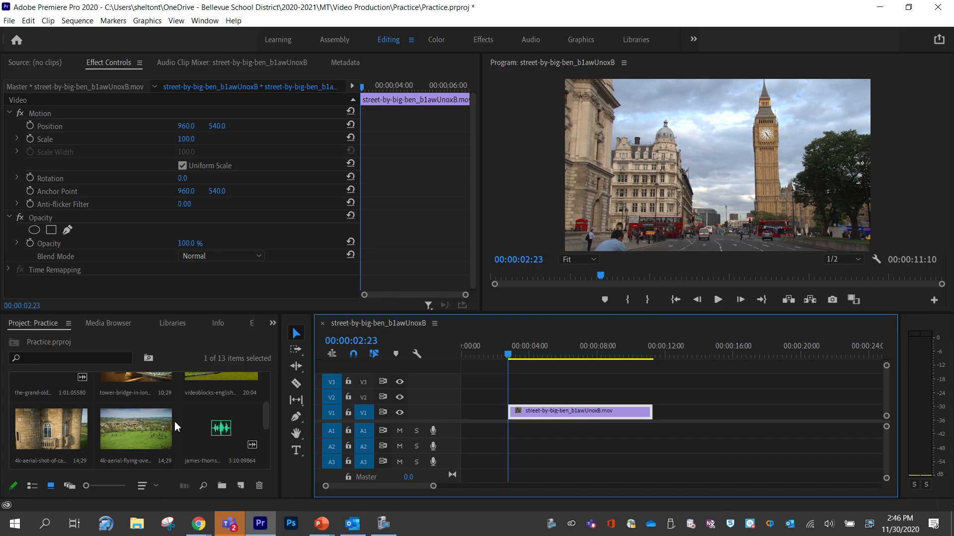
scroll(139, 422, up, 3)
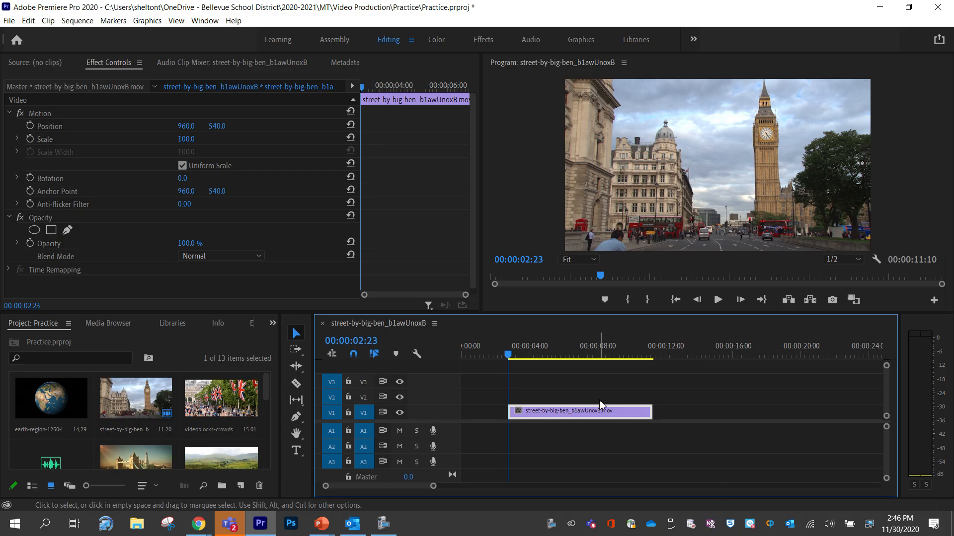
drag(646, 417, 574, 414)
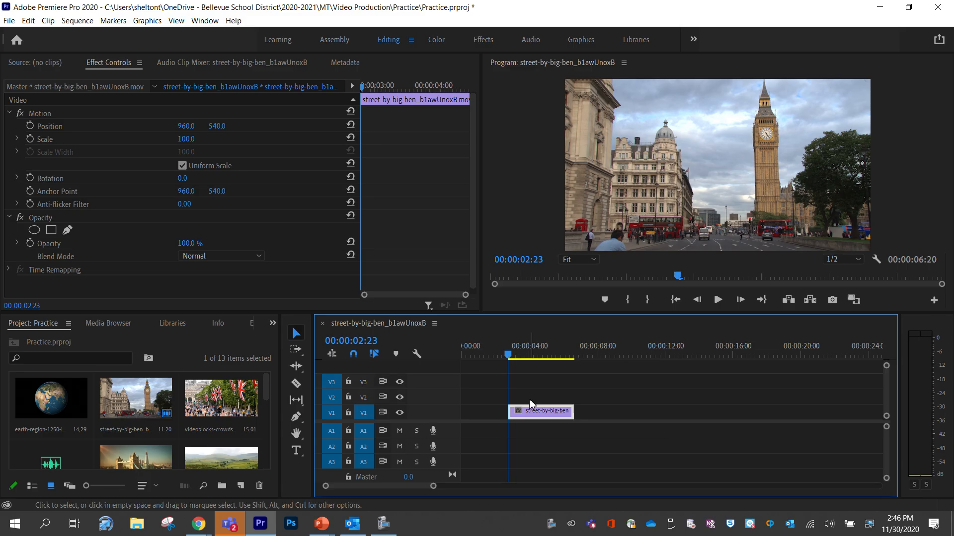
Place an untrimmed copy of the Big Ben clip on V1 at 00:00:09:00, preview it around 00:00:12:00, and delete it.
click(547, 347)
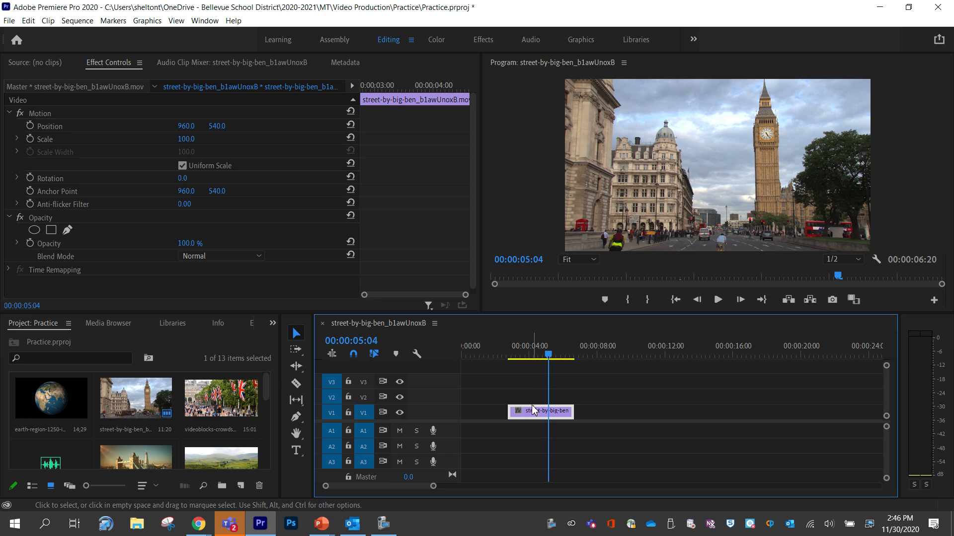
click(130, 409)
drag(130, 409, 624, 386)
drag(625, 354, 662, 387)
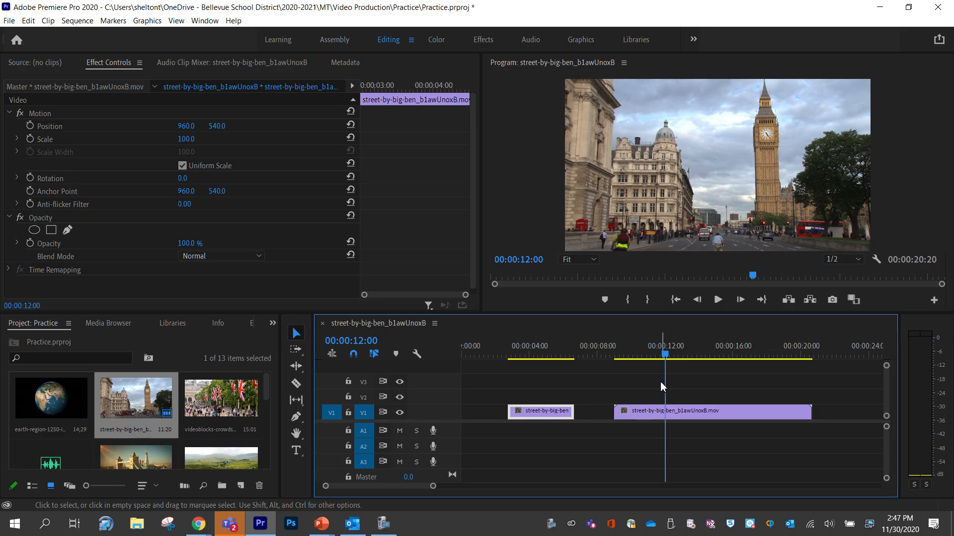
click(719, 415)
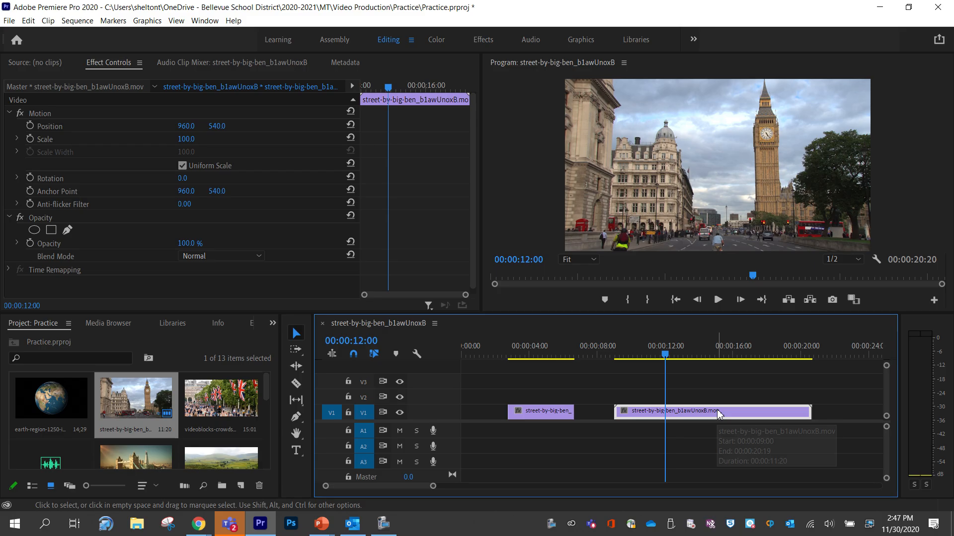
key(Delete)
Move the trimmed Big Ben clip to the beginning of the sequence and add the crowds clip directly after it on V1.
drag(554, 414, 507, 414)
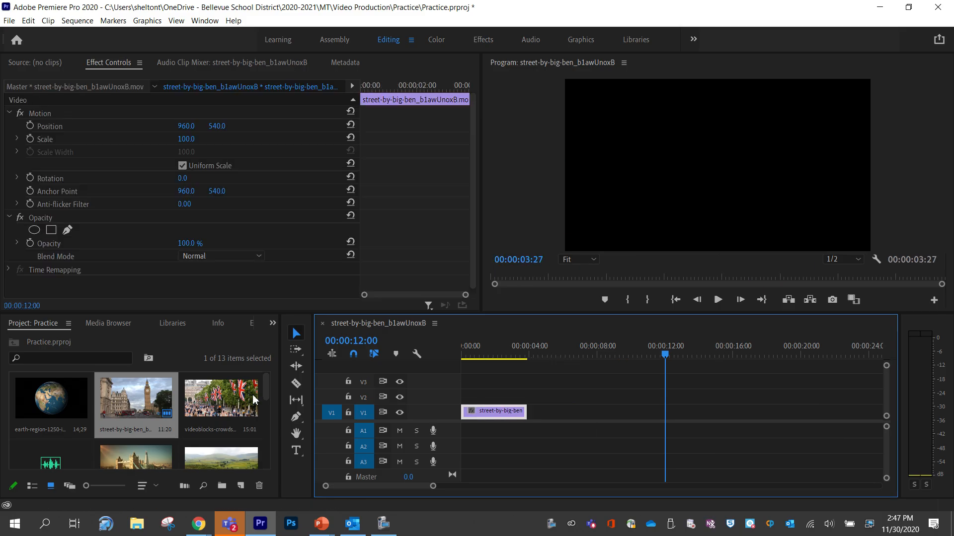
click(235, 403)
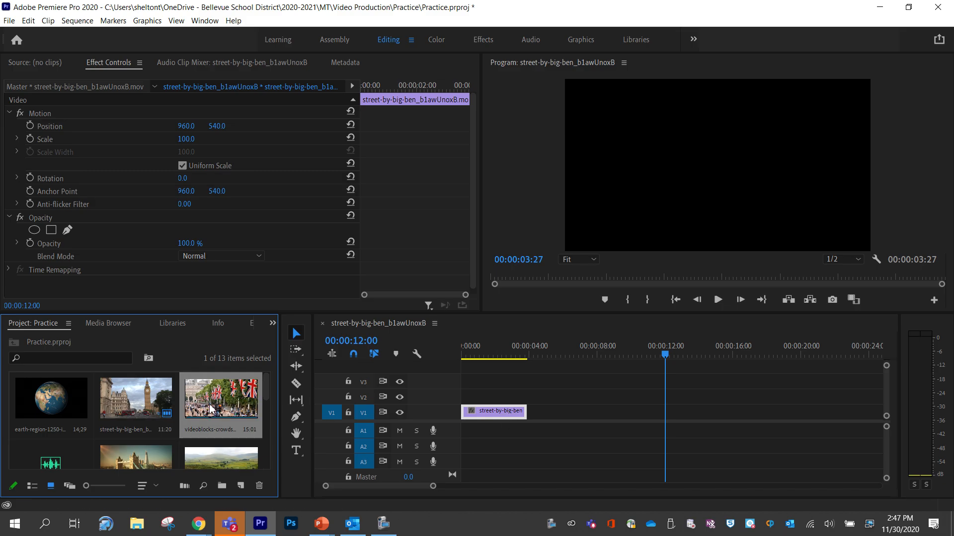
drag(211, 409, 535, 421)
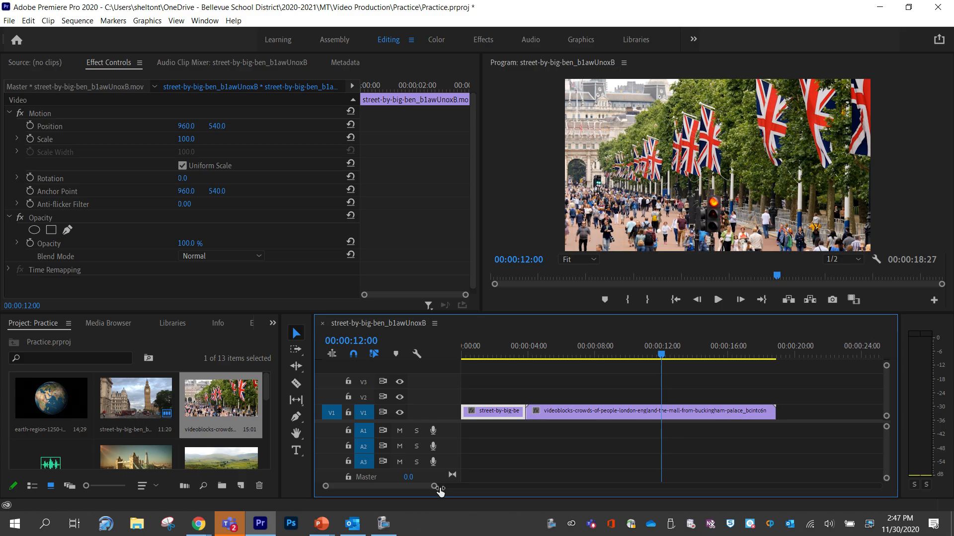
Append the Tower Bridge, aerial castle and Union flag clips, in that order, to the end of V1 without gaps.
drag(440, 492, 496, 436)
drag(481, 488, 439, 492)
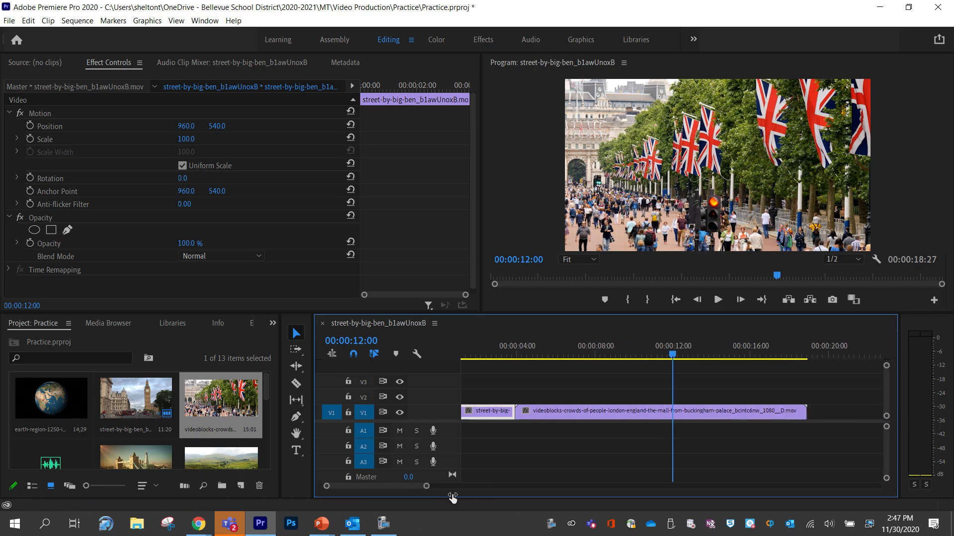
click(536, 431)
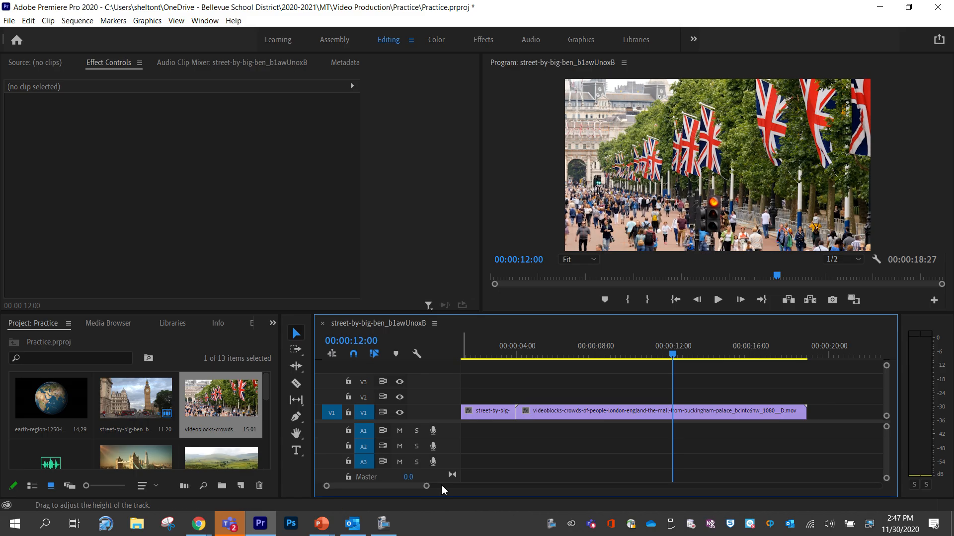
drag(426, 486, 528, 494)
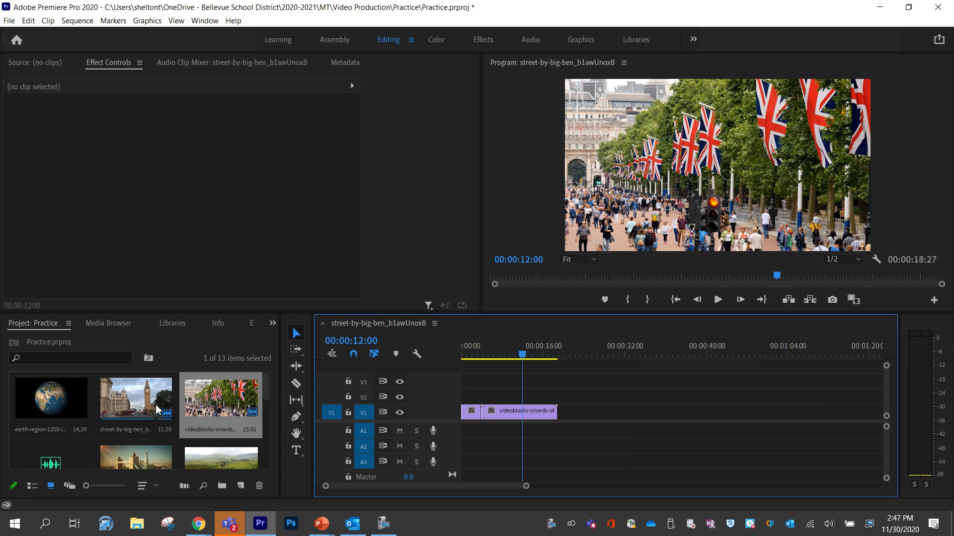
scroll(154, 412, down, 2)
drag(146, 415, 559, 420)
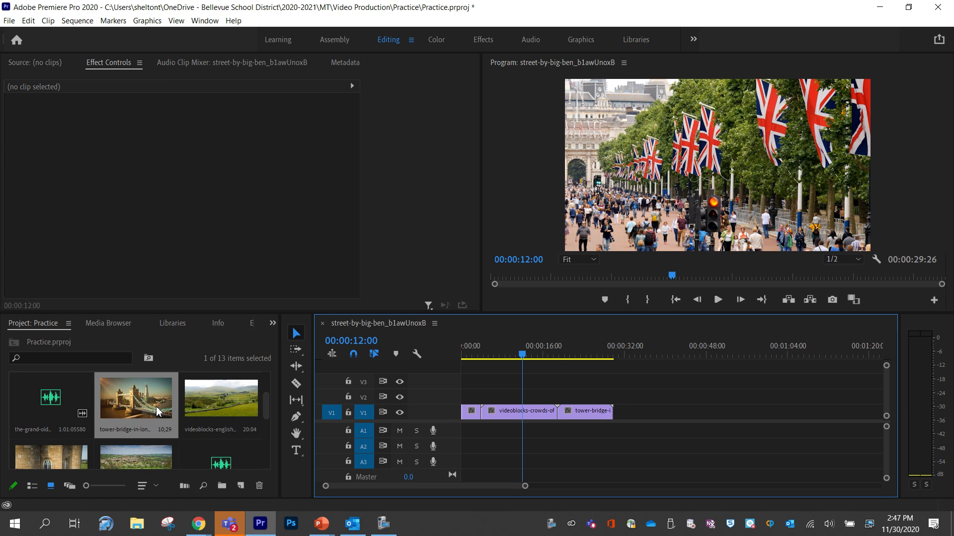
scroll(158, 411, down, 2)
drag(51, 398, 588, 411)
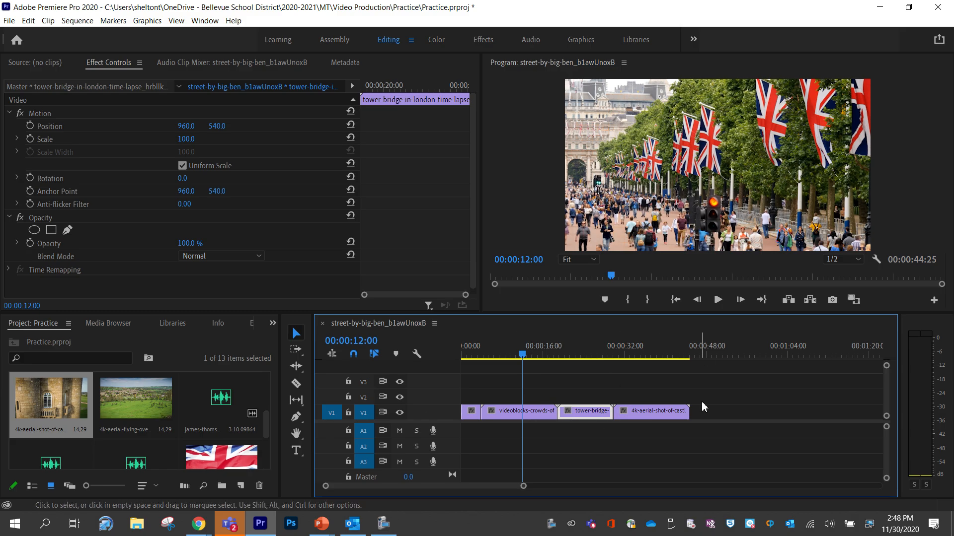
click(510, 394)
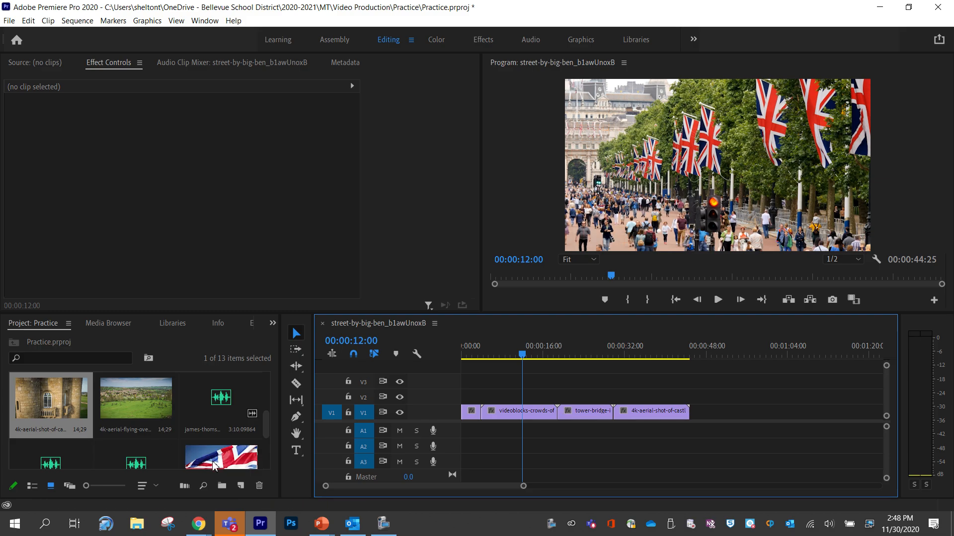
drag(221, 457, 688, 416)
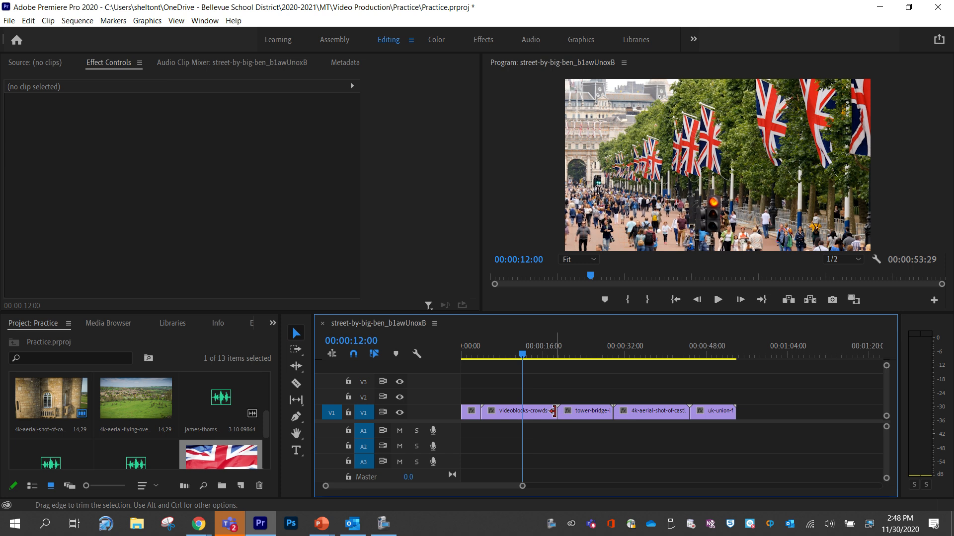
Trim the crowds clip's start to 00:00:06:21 and its end to 00:00:14:08, using the playhead as the guide.
mouse_move(552, 411)
mouse_down()
mouse_move(529, 414)
mouse_move(555, 415)
mouse_up()
drag(502, 356, 496, 359)
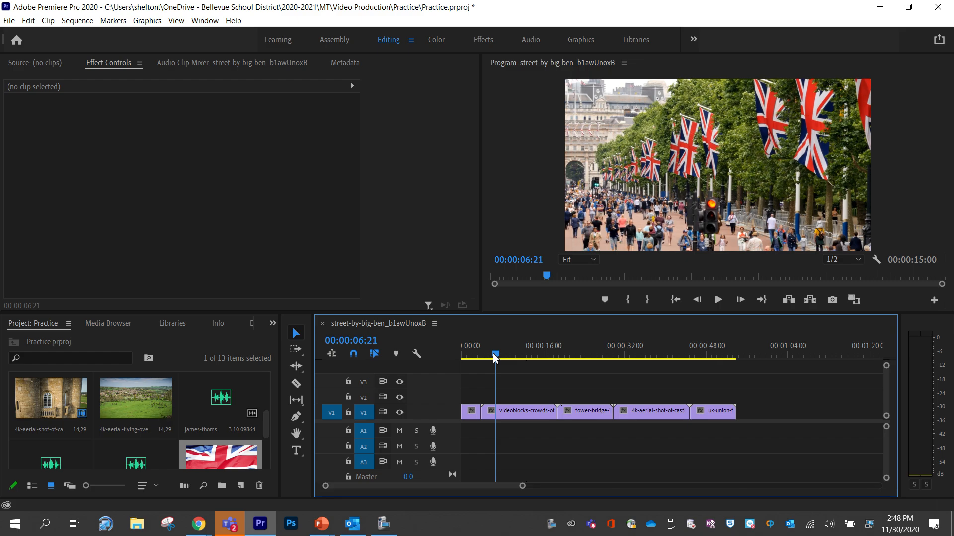
drag(483, 412, 495, 416)
drag(544, 353, 537, 353)
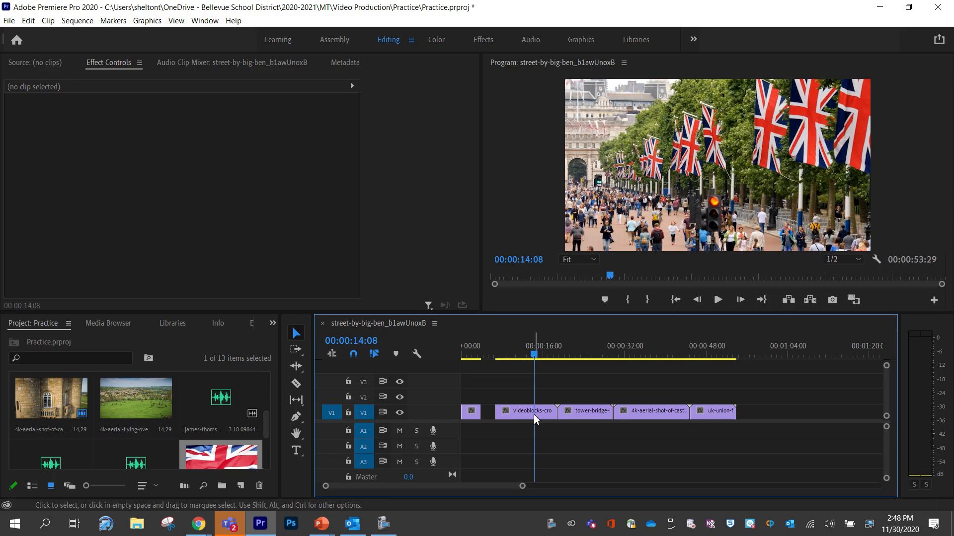
drag(554, 416, 533, 413)
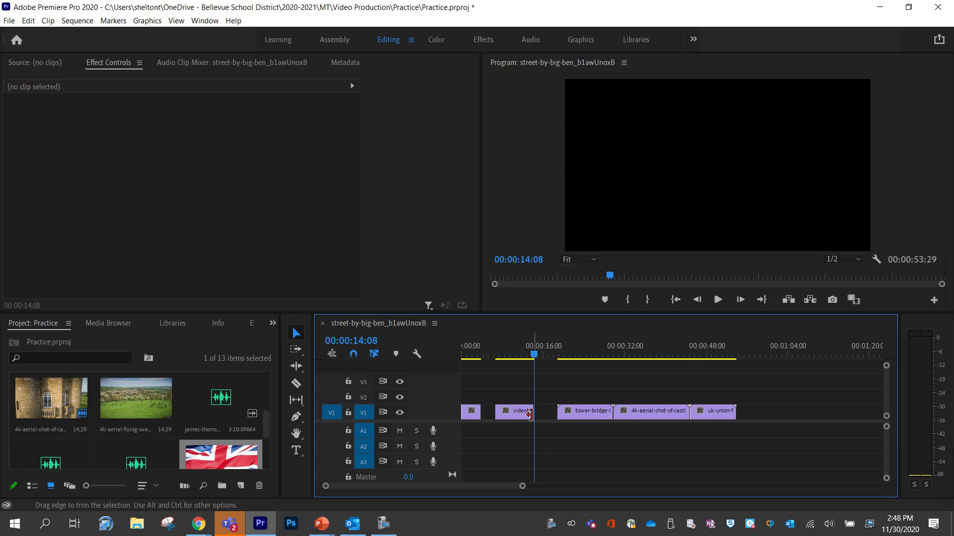
Ripple-delete the gaps before and after the trimmed crowds clip and move the playhead to 00:00:08:01.
right_click(490, 416)
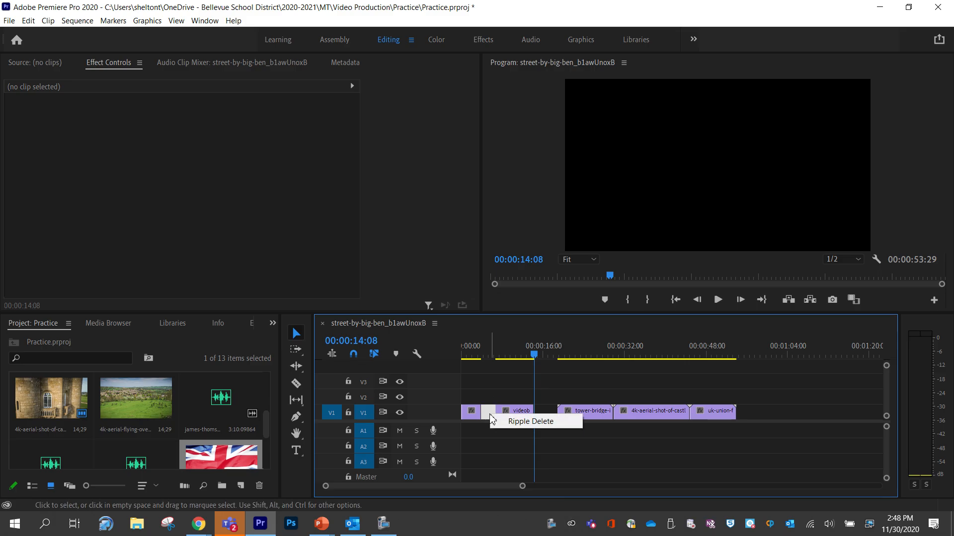
click(520, 422)
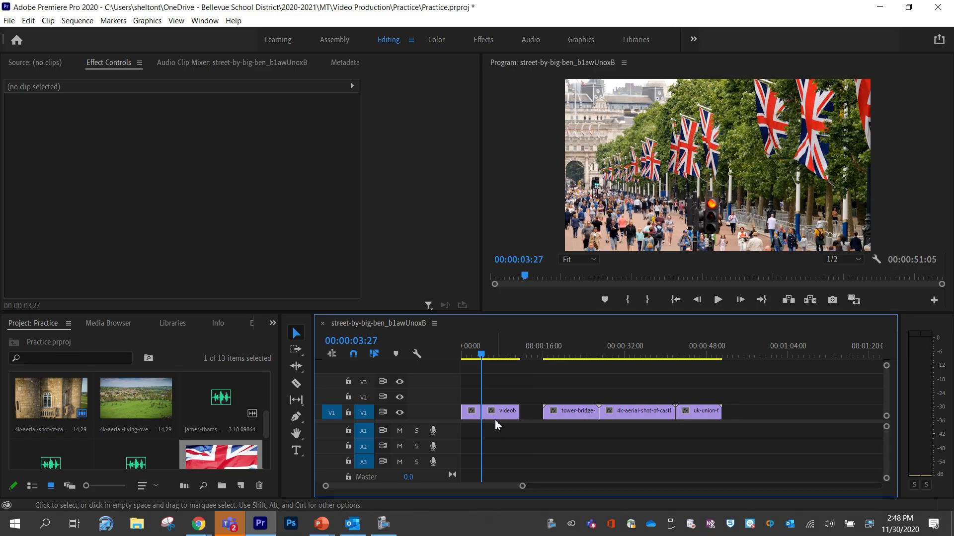
right_click(531, 413)
click(546, 418)
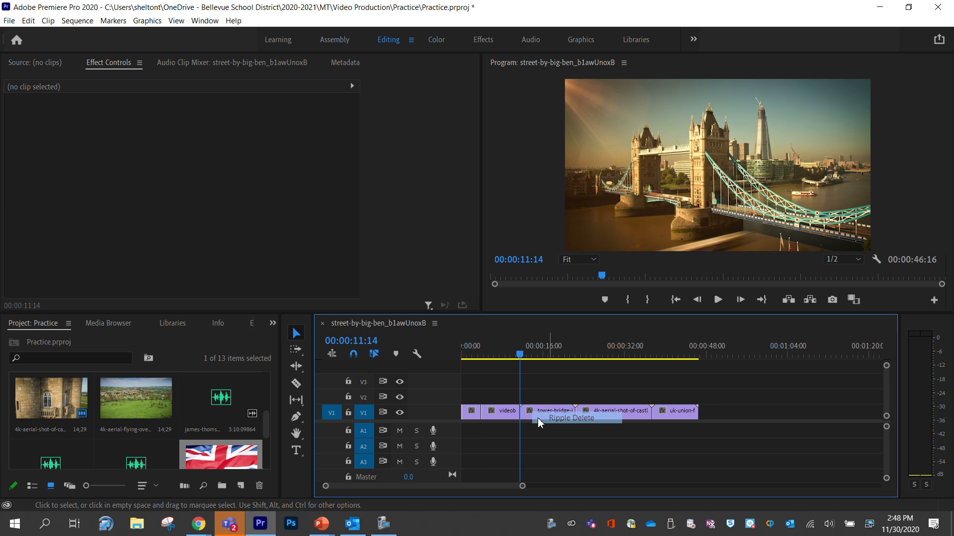
drag(520, 361, 500, 360)
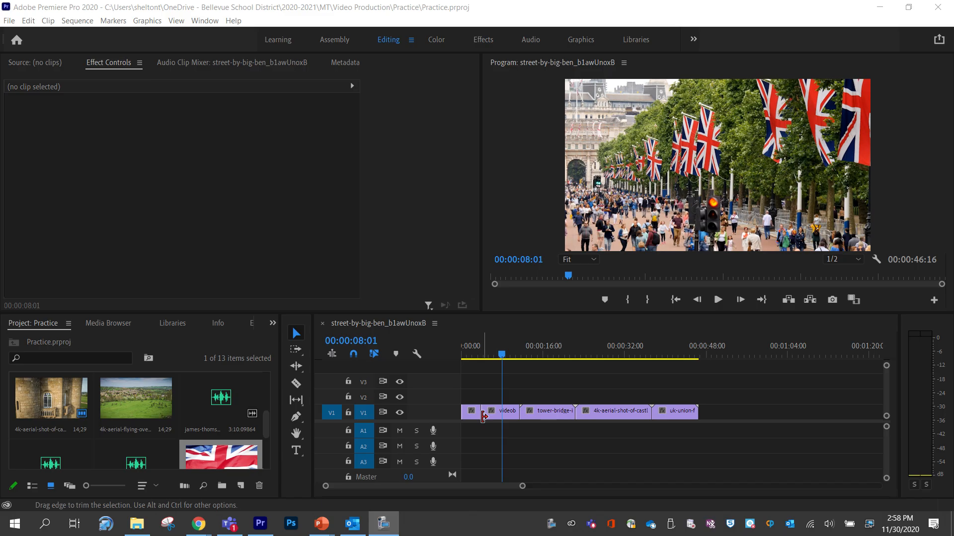
Overwrite the start of the Tower Bridge clip with the Big Ben clip, move the remainder to V2 and back, and undo these changes.
drag(470, 415, 529, 419)
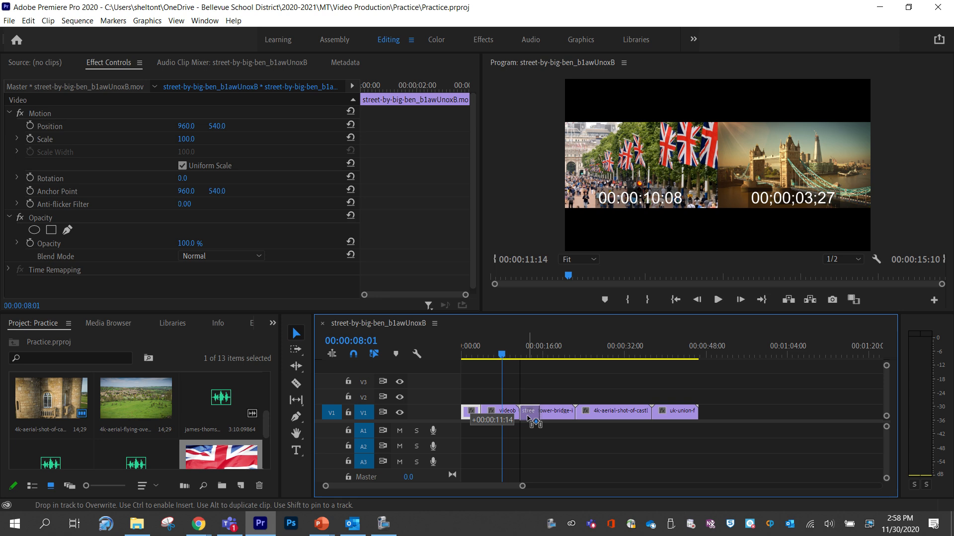
drag(527, 418, 529, 417)
drag(531, 421, 563, 398)
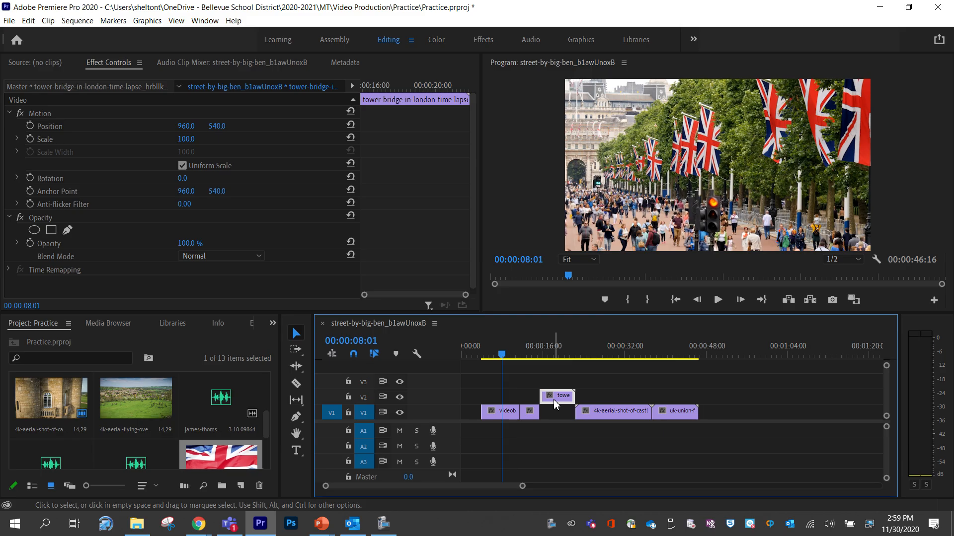
drag(554, 405, 556, 421)
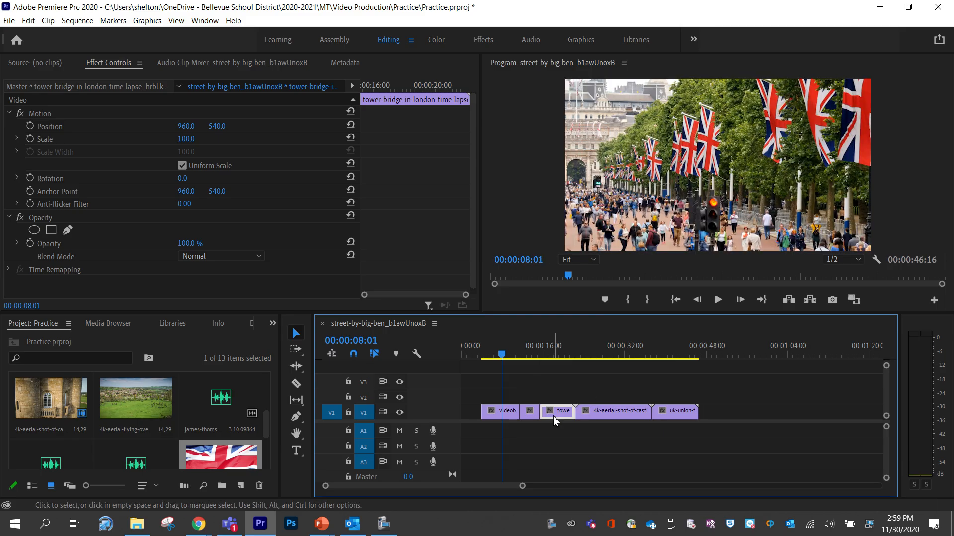
key(ctrl+z)
key(ctrl+z)
key(ctrl+z)
key(ctrl+z)
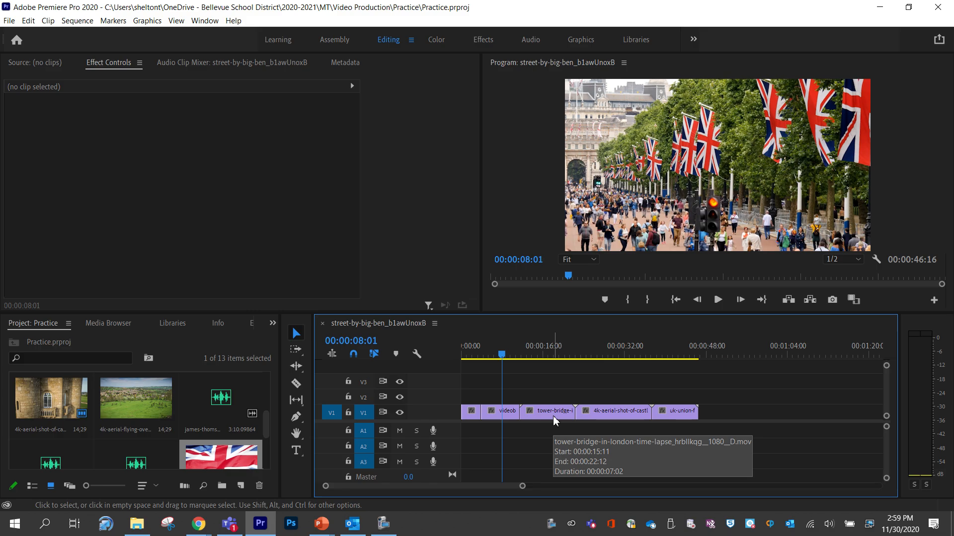
Move the Big Ben clip to the end of V1, after the Union flag clip, and undo the move.
click(475, 416)
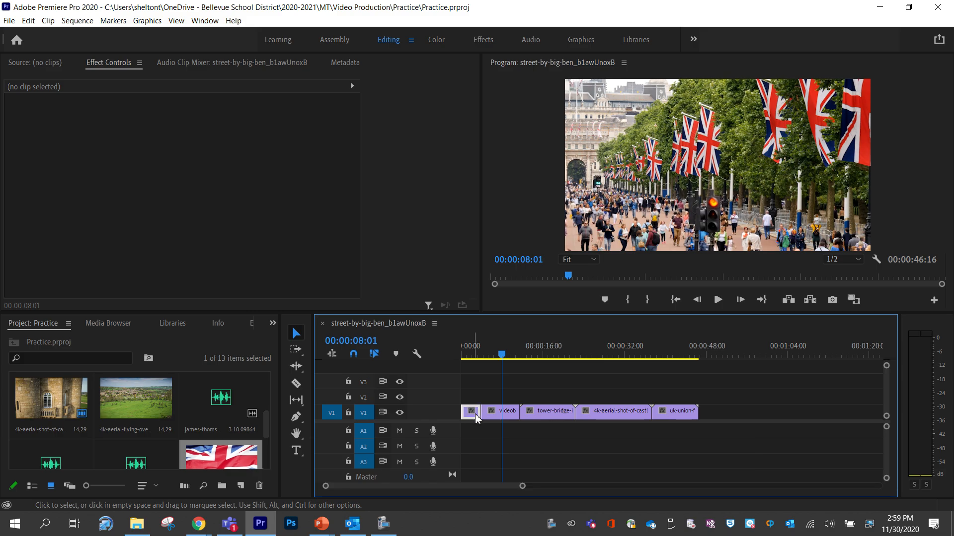
drag(475, 417, 711, 428)
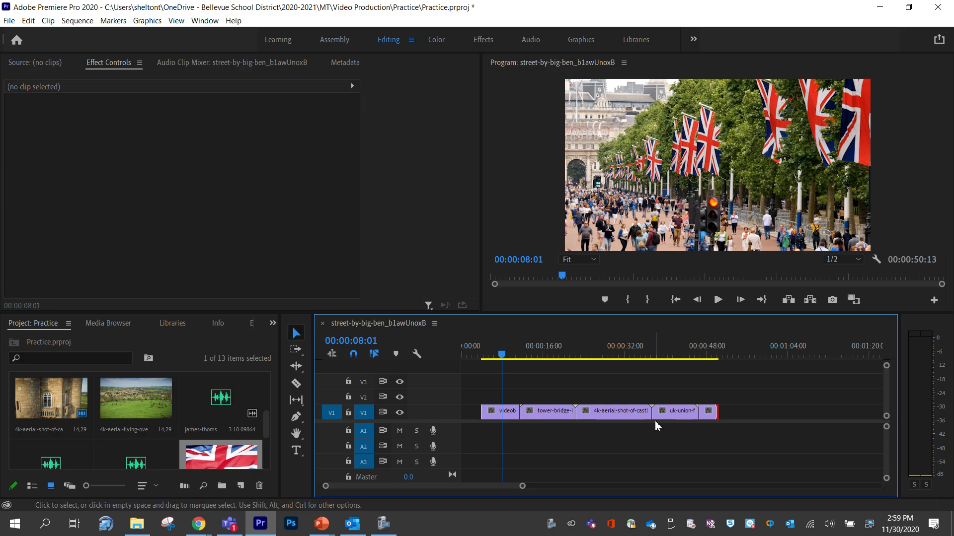
key(ctrl+z)
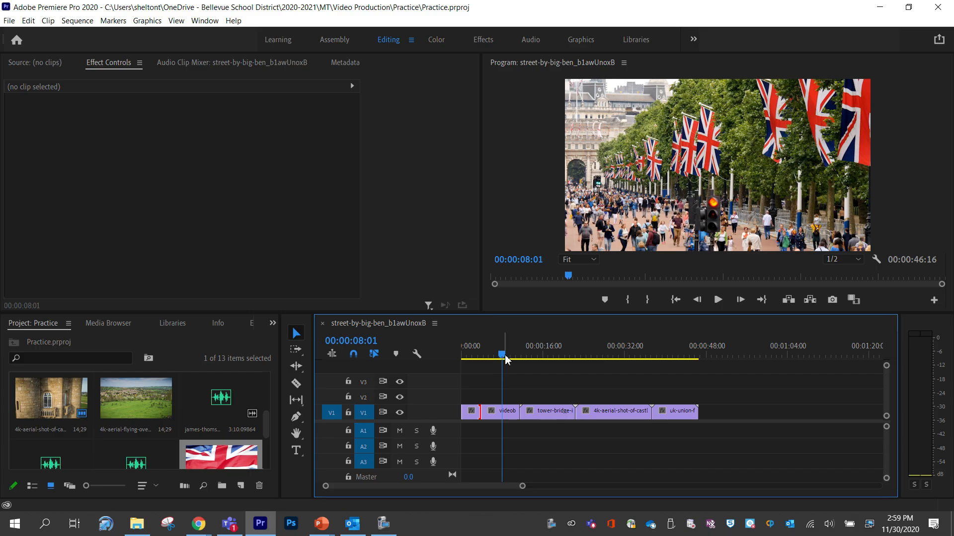
Return the playhead to 00:00:00:00, select all five clips on V1 together, and clear the selection.
drag(501, 354, 458, 353)
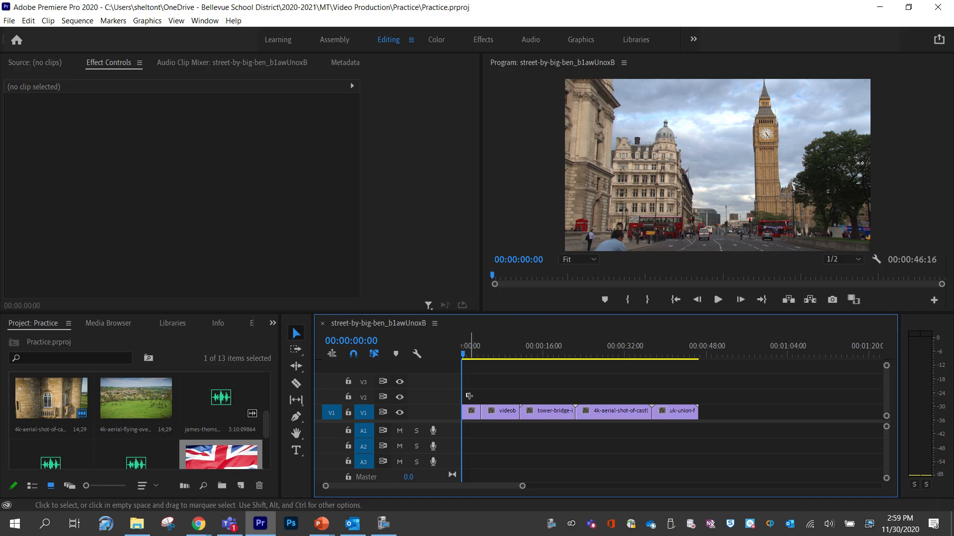
drag(467, 394, 710, 414)
click(493, 386)
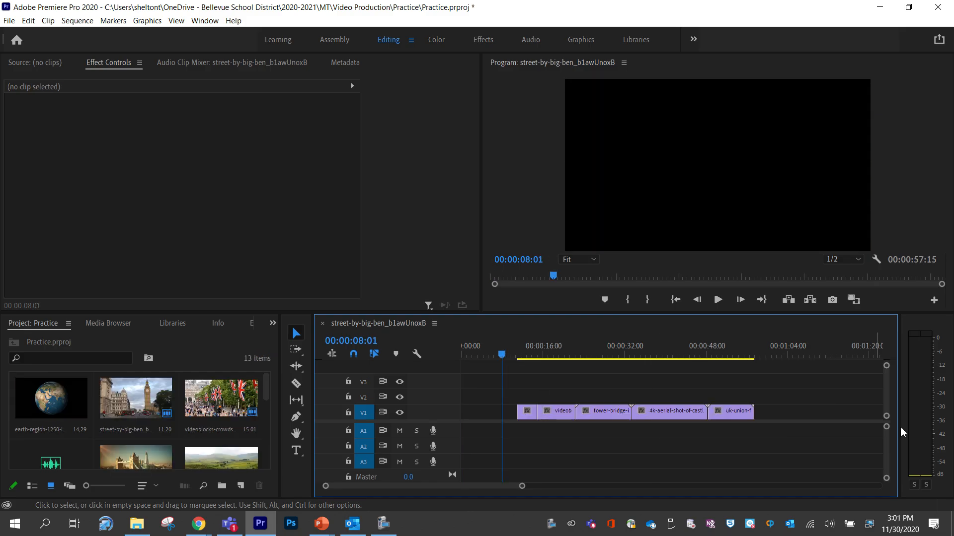
Select all five V1 clips as a group, shift them to end at 00:01:05:02, and move them back to the sequence's beginning.
drag(791, 403, 511, 422)
drag(524, 423, 618, 390)
click(616, 389)
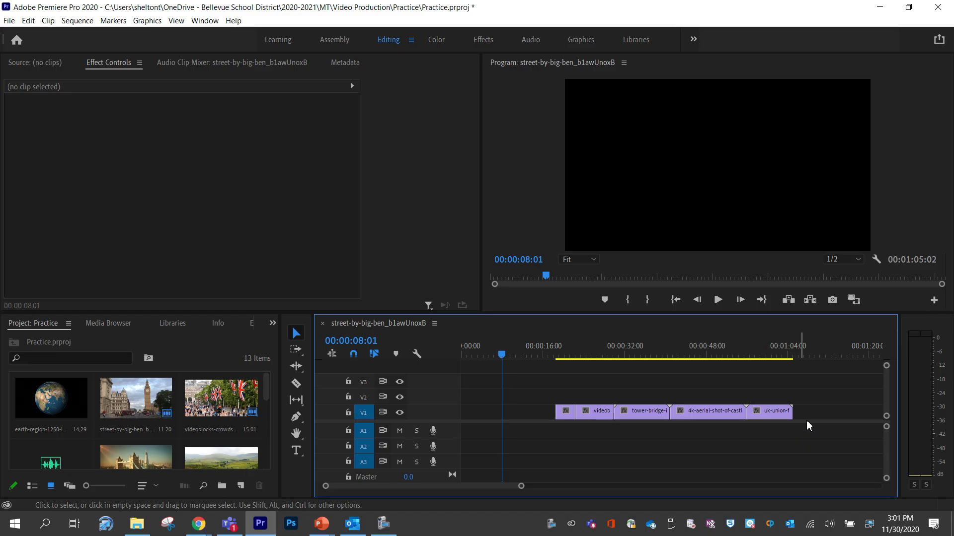
drag(791, 413, 565, 424)
drag(647, 414, 540, 423)
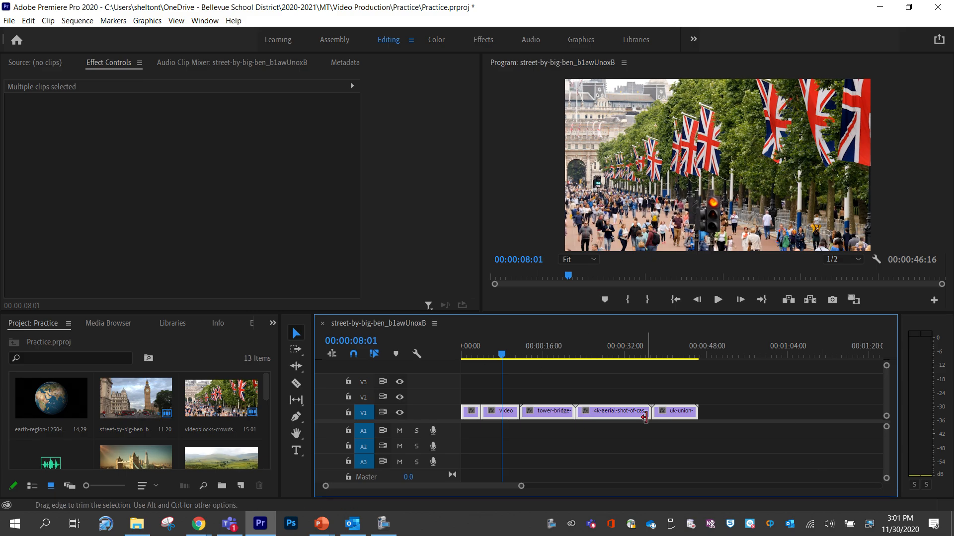
Select all the clips in the sequence at once, shift them along V1 to end at 00:01:08:29, and undo the move.
click(597, 454)
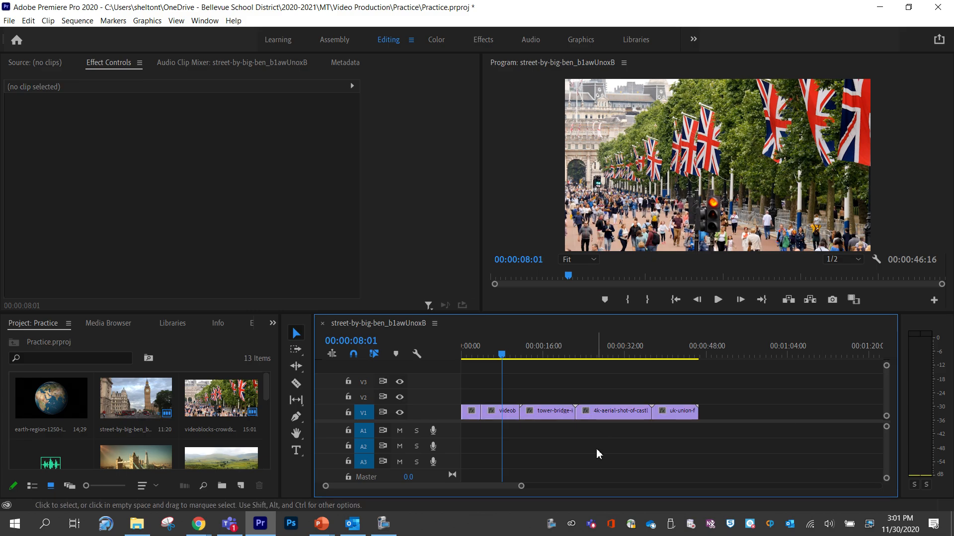
key(ctrl+a)
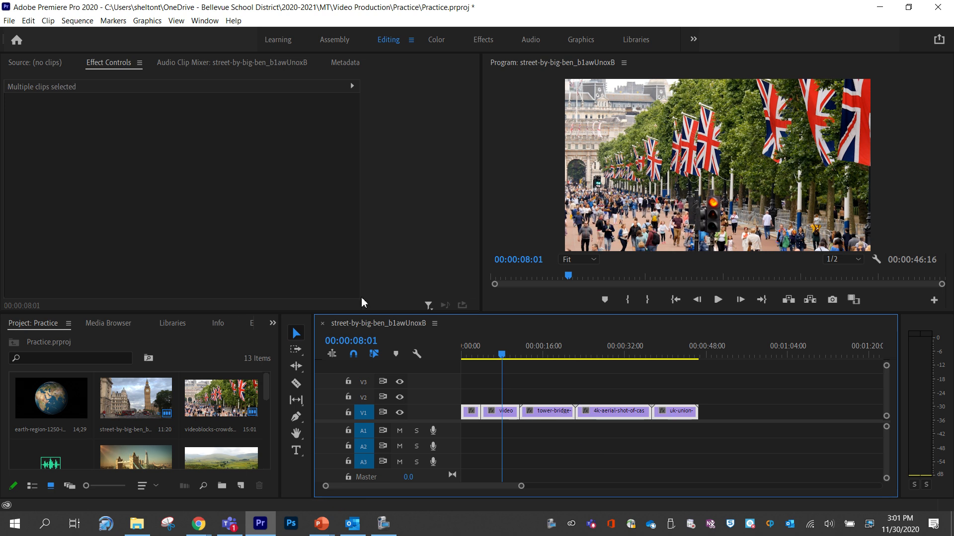
click(571, 393)
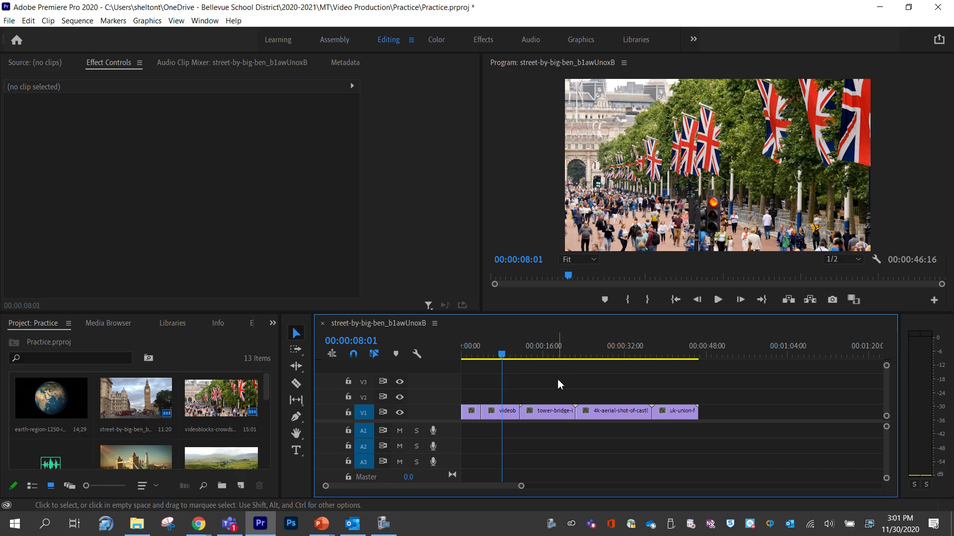
key(ctrl+a)
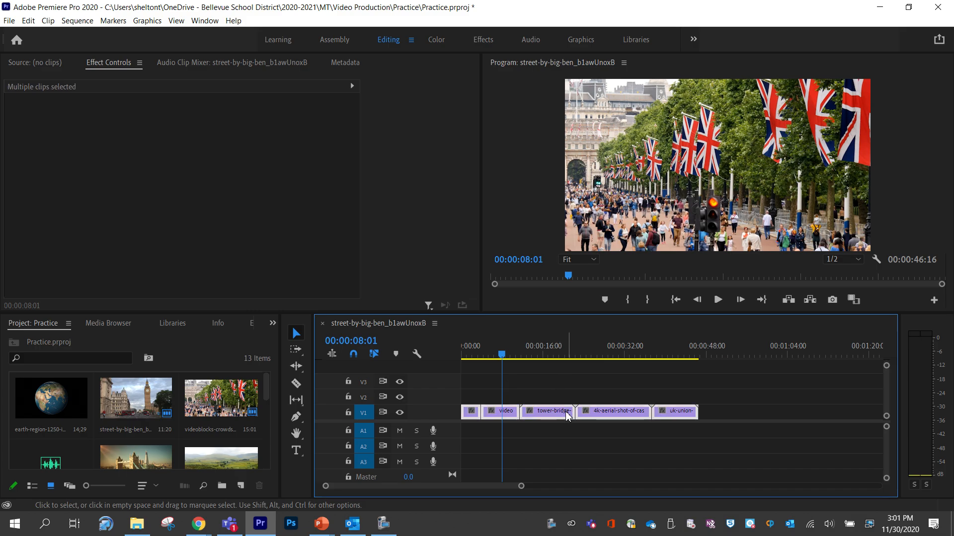
drag(604, 411, 714, 413)
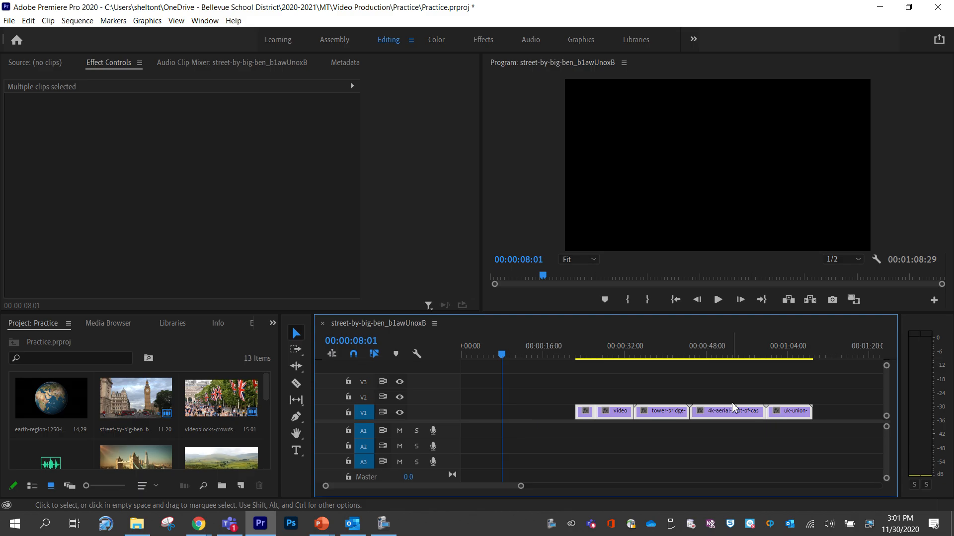
key(ctrl+z)
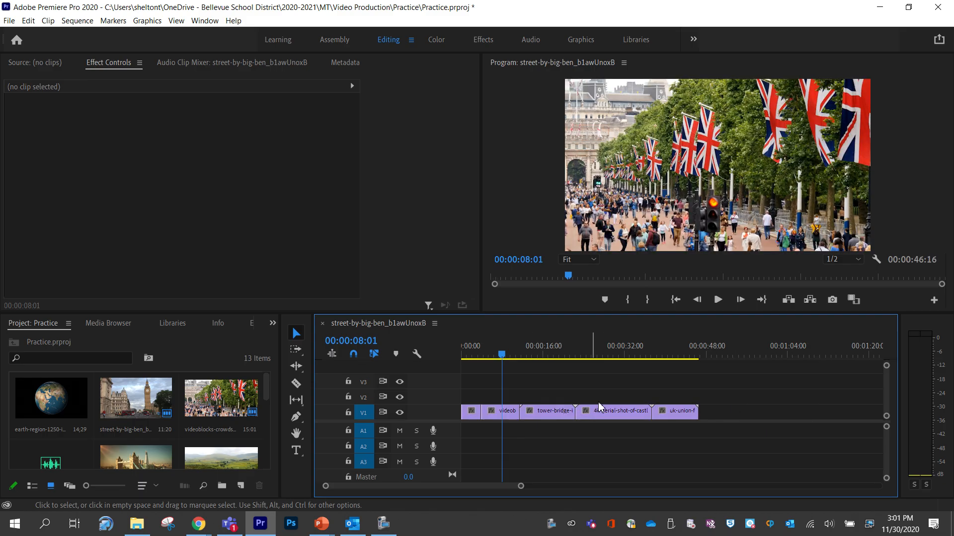